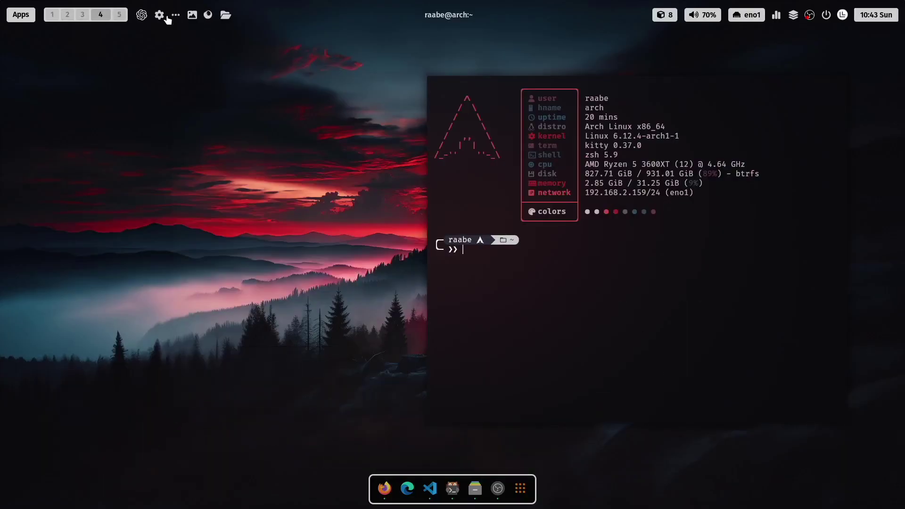
# Switch to the autumn landscape wallpaper and turn on the dock
pyautogui.click(192, 15)
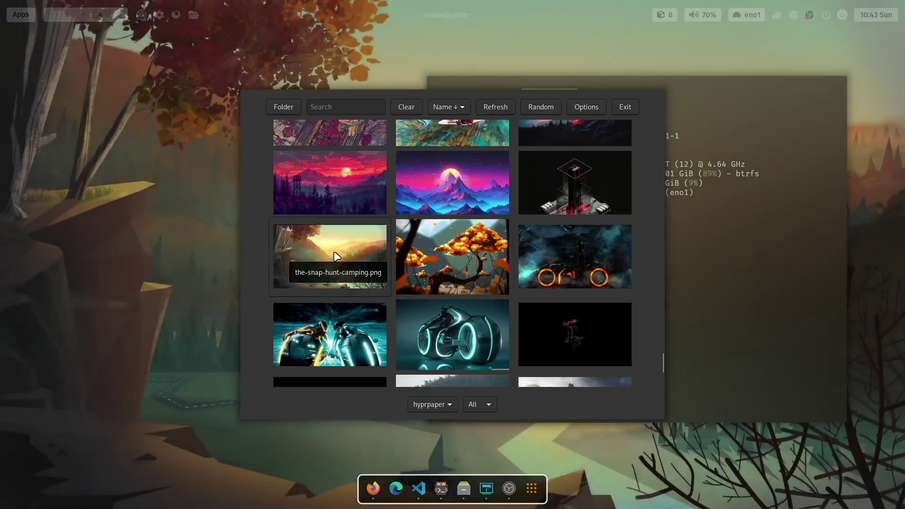
pyautogui.click(629, 108)
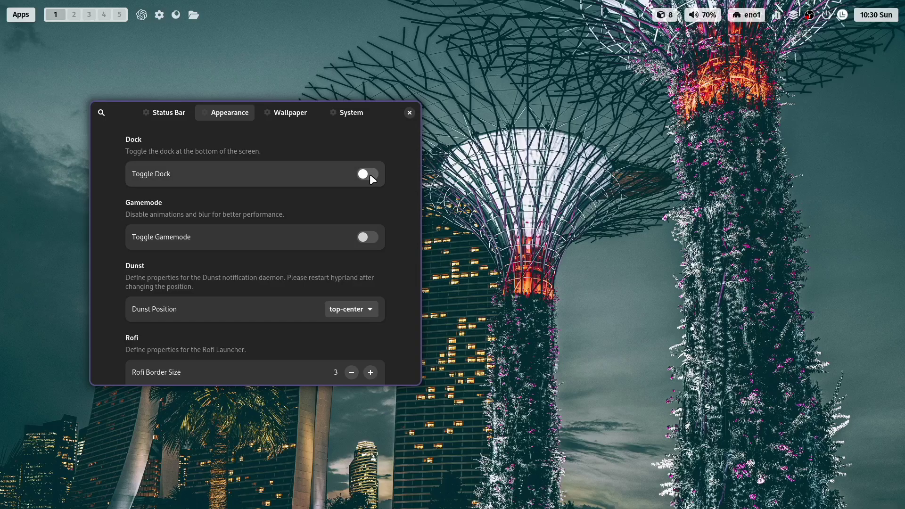
pyautogui.click(370, 175)
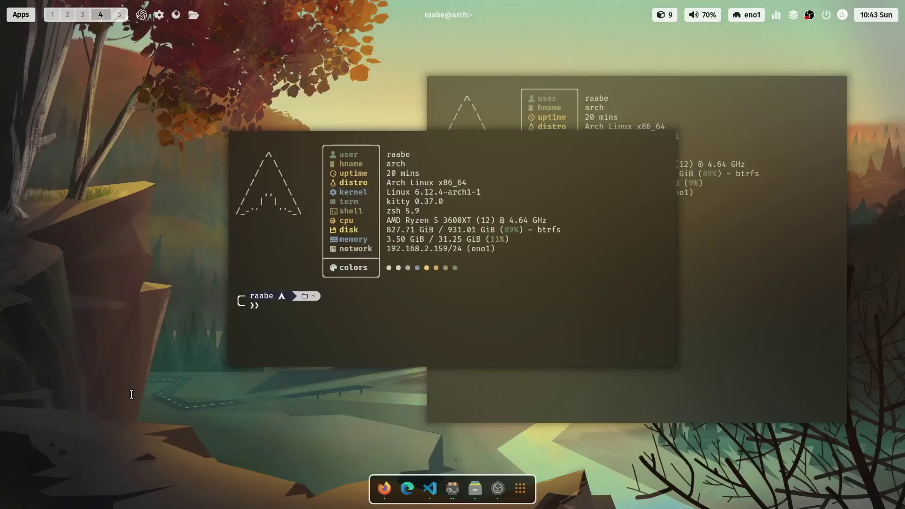
# Move the front terminal to the top-left corner and bring up the dotfiles repository's pull requests page
pyautogui.moveTo(423, 346); pyautogui.dragTo(245, 241)
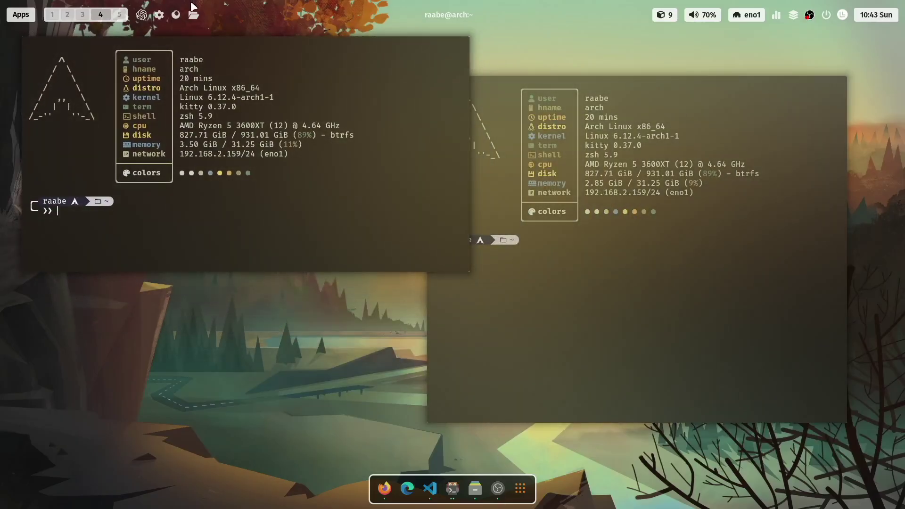
pyautogui.click(193, 14)
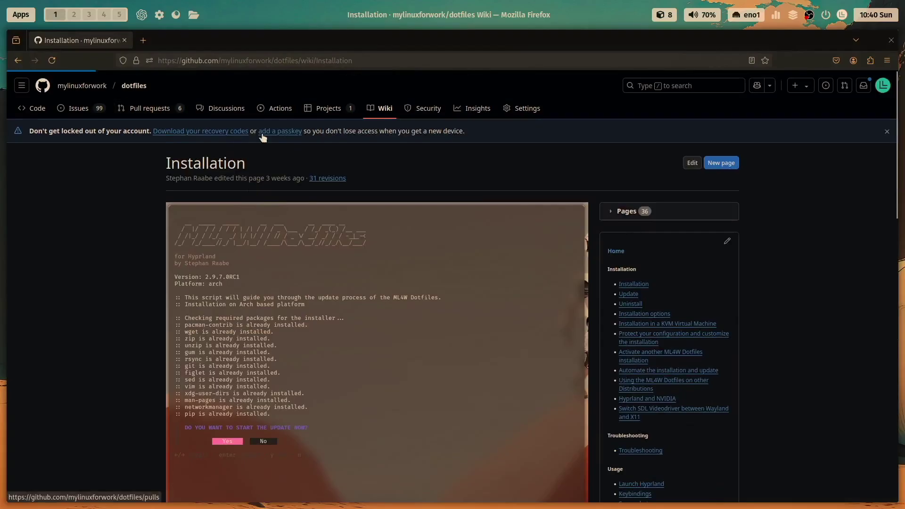
pyautogui.click(150, 107)
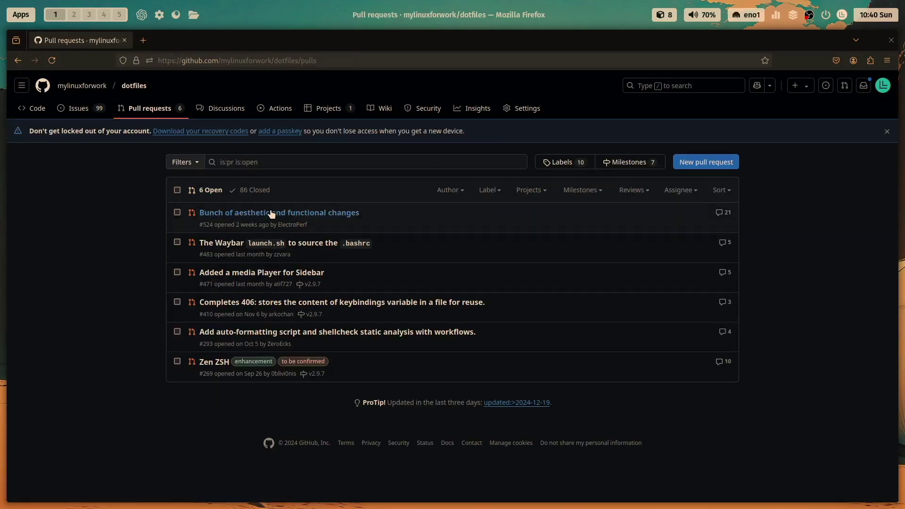
# Move from the first pull request to the ML4W Welcome window showing Dotfiles 2.9.7.1
pyautogui.moveTo(241, 217)
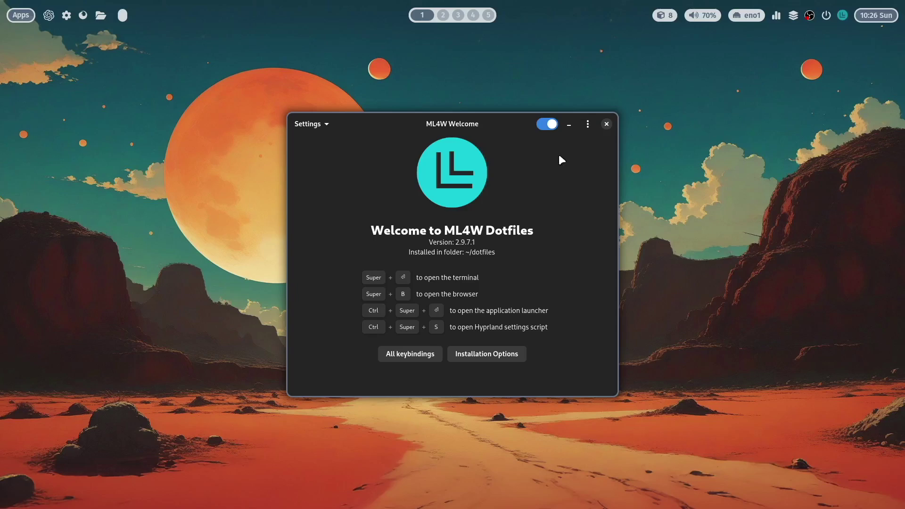
# Close the ML4W Welcome window, dismiss the app launcher, and bring up the Waybar theme list
pyautogui.click(608, 125)
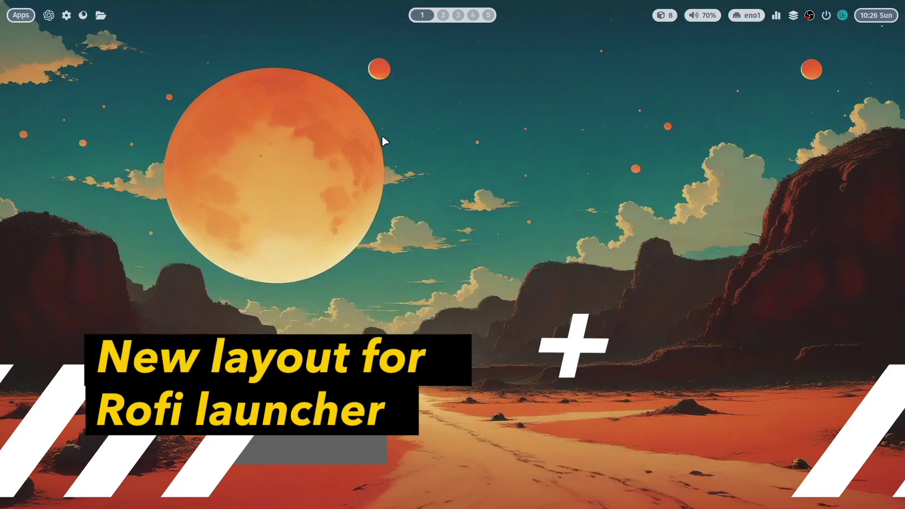
pyautogui.press('super+ctrl+Return')
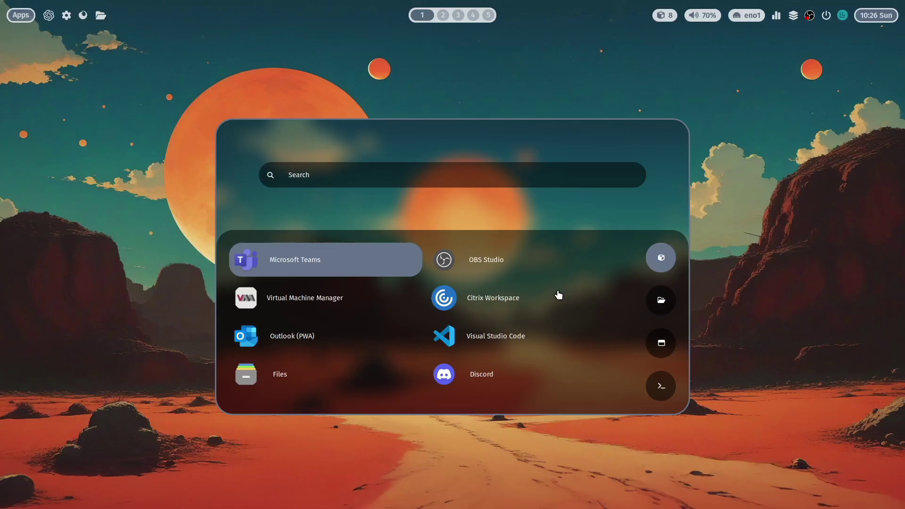
pyautogui.click(462, 258)
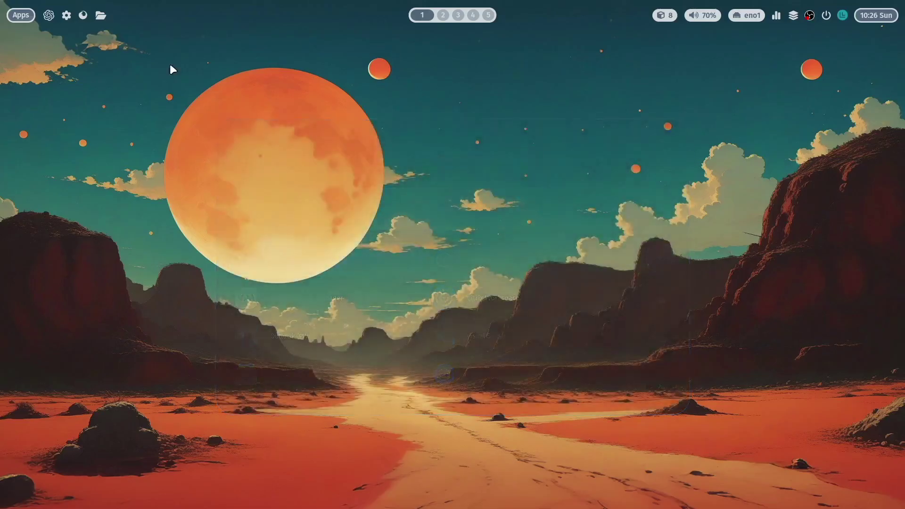
pyautogui.click(84, 16)
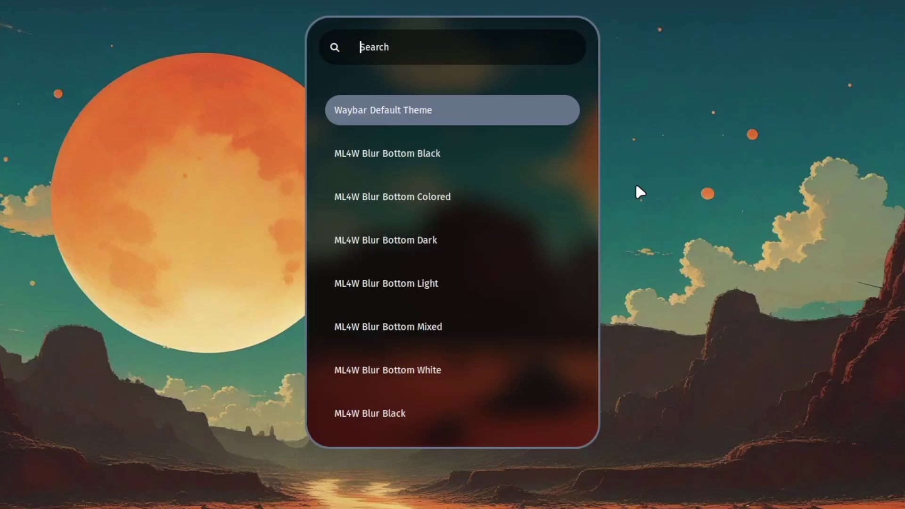
# Apply the ML4W Modern Light Waybar theme via a 'moder' search, then open a kitty terminal
pyautogui.write('moder')
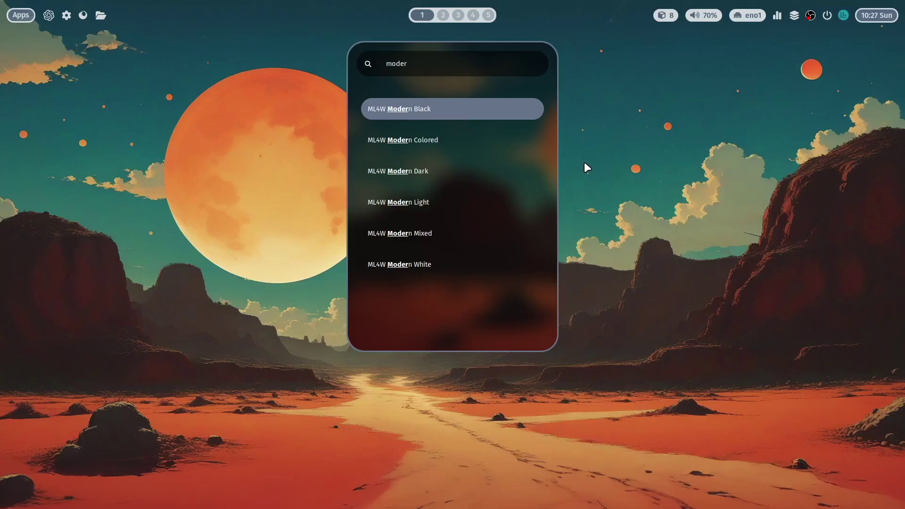
pyautogui.press('Down')
pyautogui.press('Down')
pyautogui.press('Down')
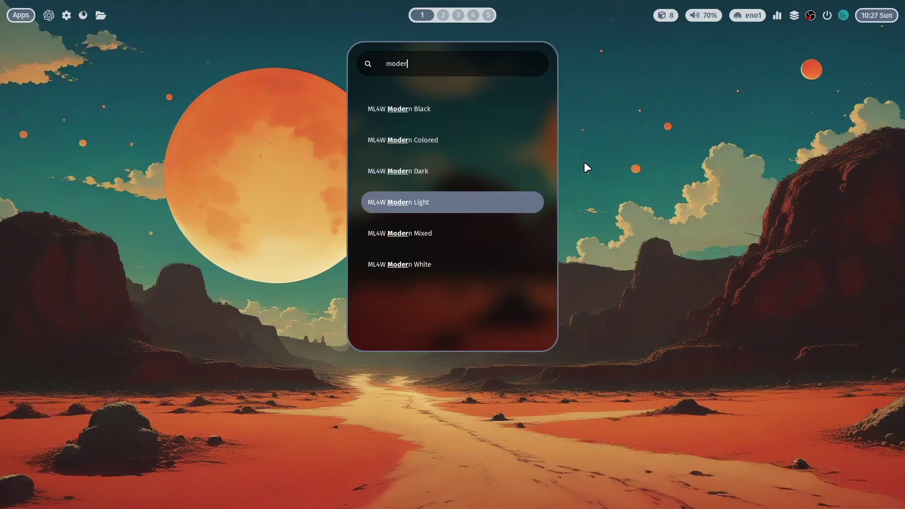
pyautogui.press('Return')
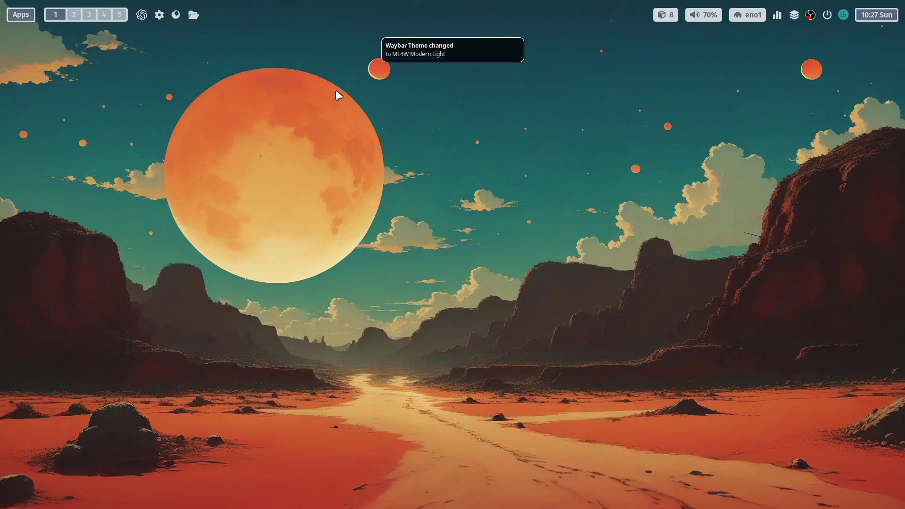
pyautogui.press('super+Return')
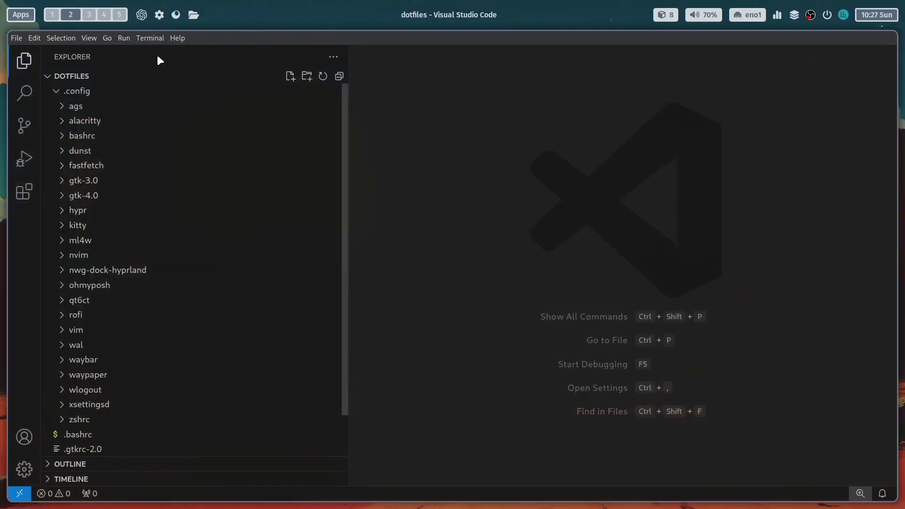
pyautogui.press('super+1')
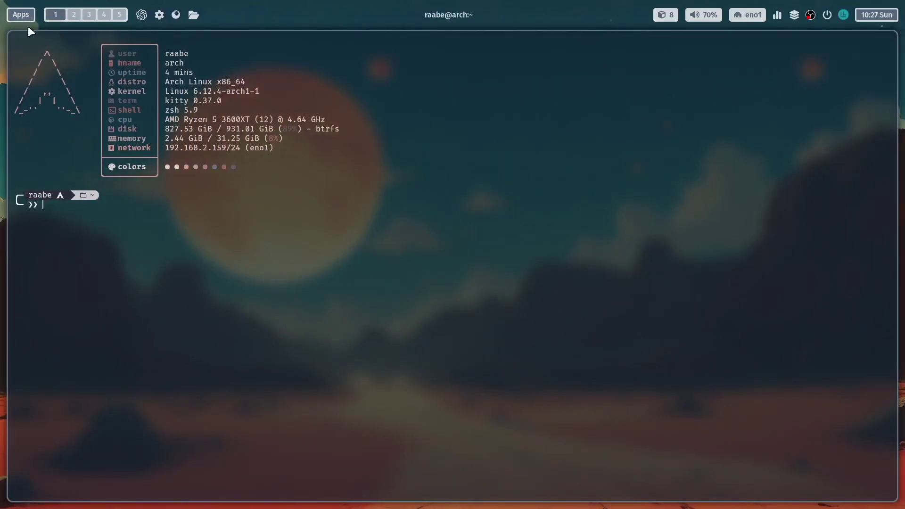
pyautogui.press('super+space')
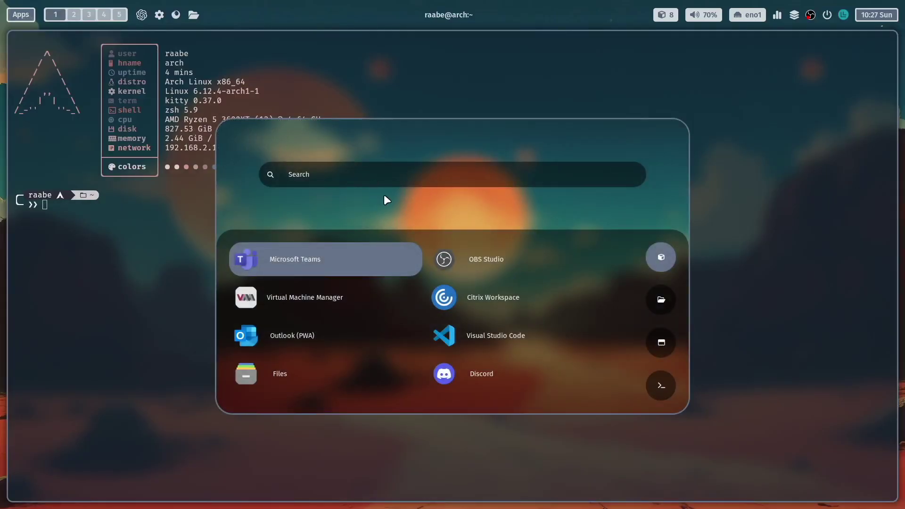
pyautogui.press('Escape')
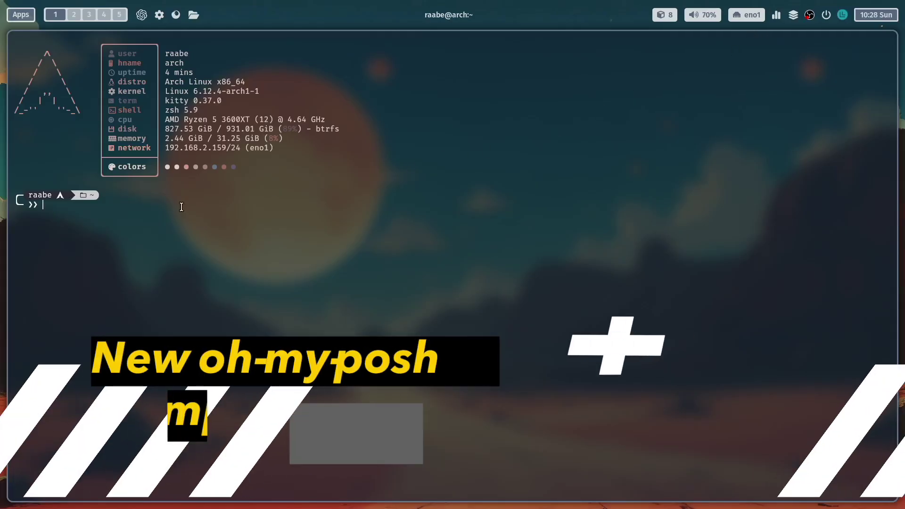
pyautogui.press('super+Return')
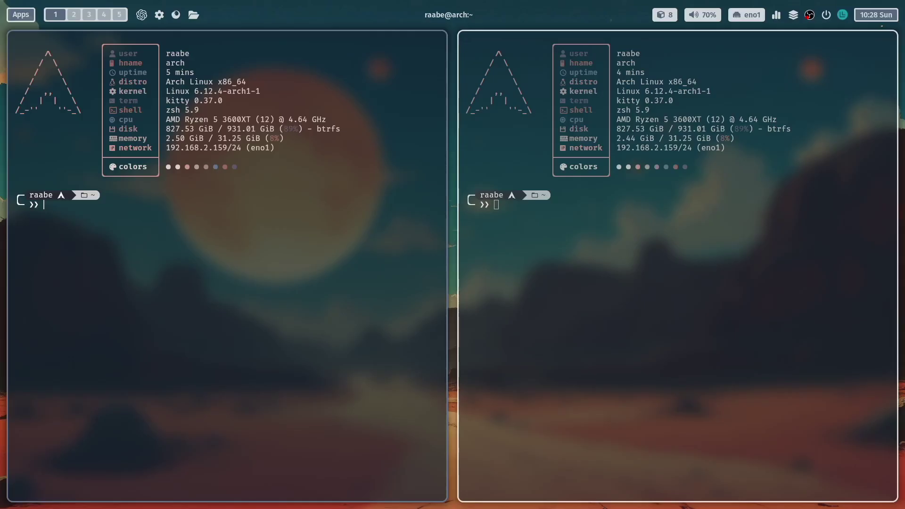
pyautogui.write('ls')
pyautogui.press('Return')
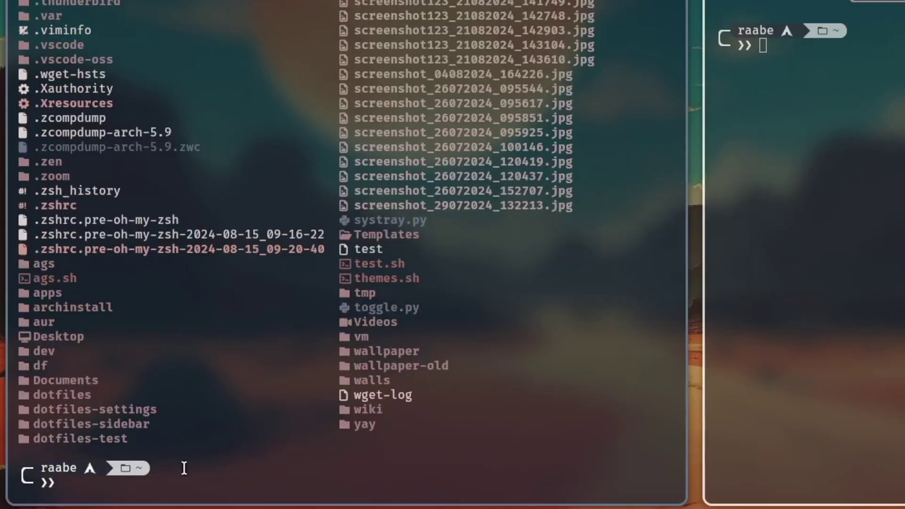
pyautogui.write('cd .ml4w-hyprland/dotfiles/')
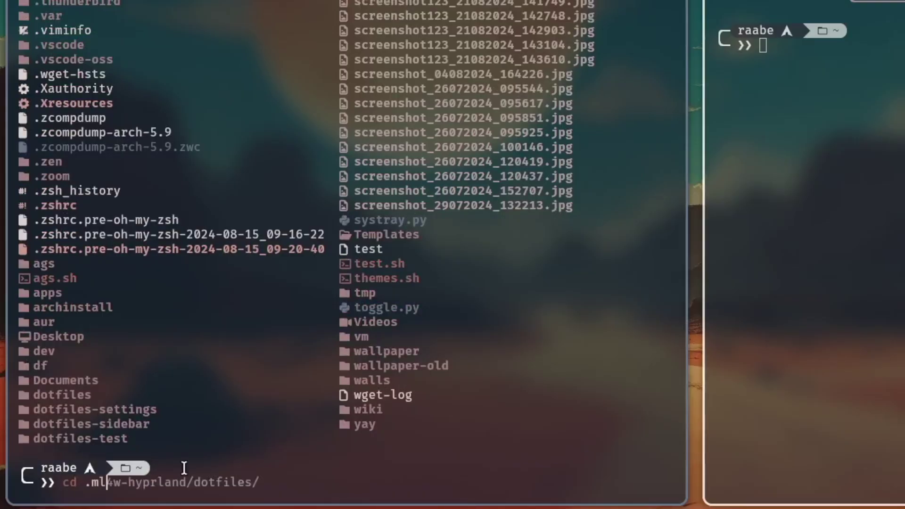
pyautogui.press('Right')
pyautogui.press('Return')
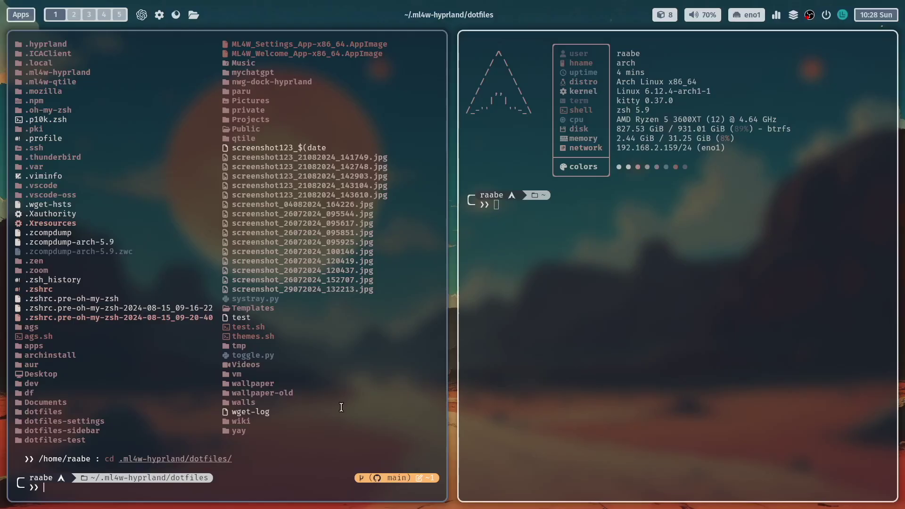
pyautogui.press('super+q')
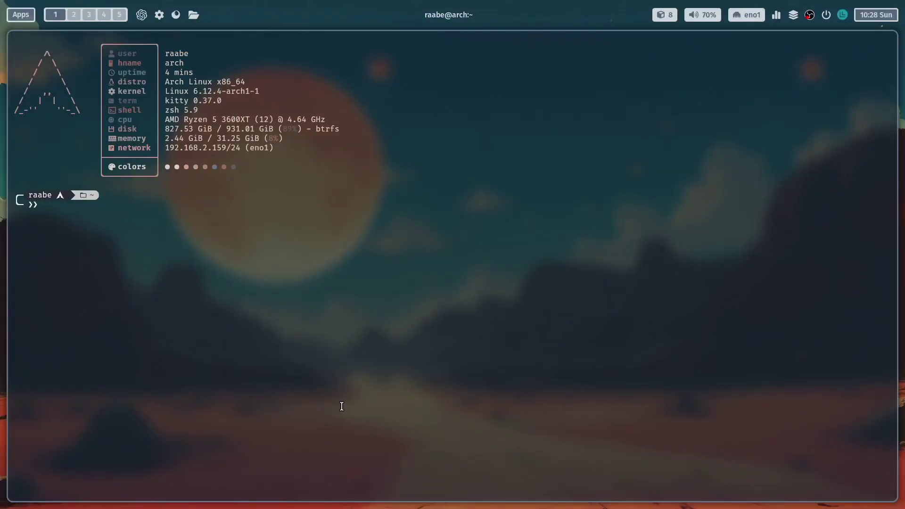
# Close the remaining terminal and raise the sidebar Brightness slider to near maximum
pyautogui.press('super+q')
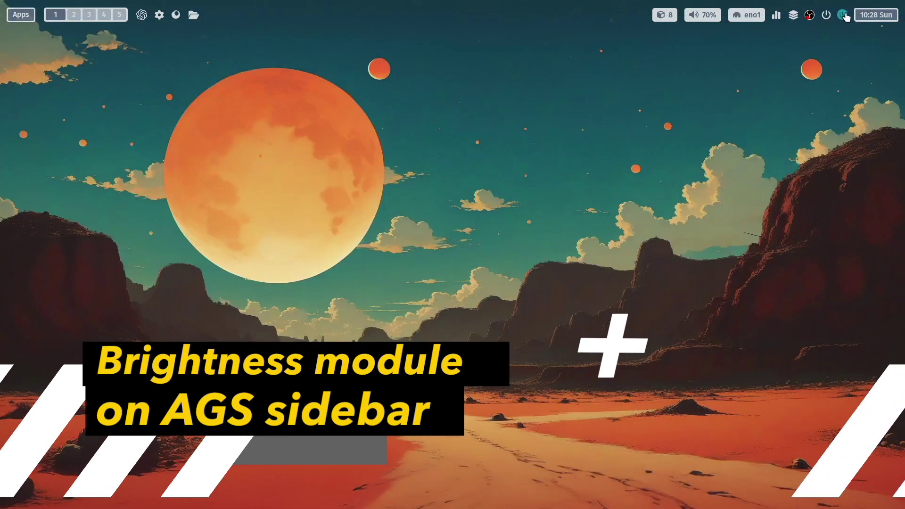
pyautogui.click(843, 15)
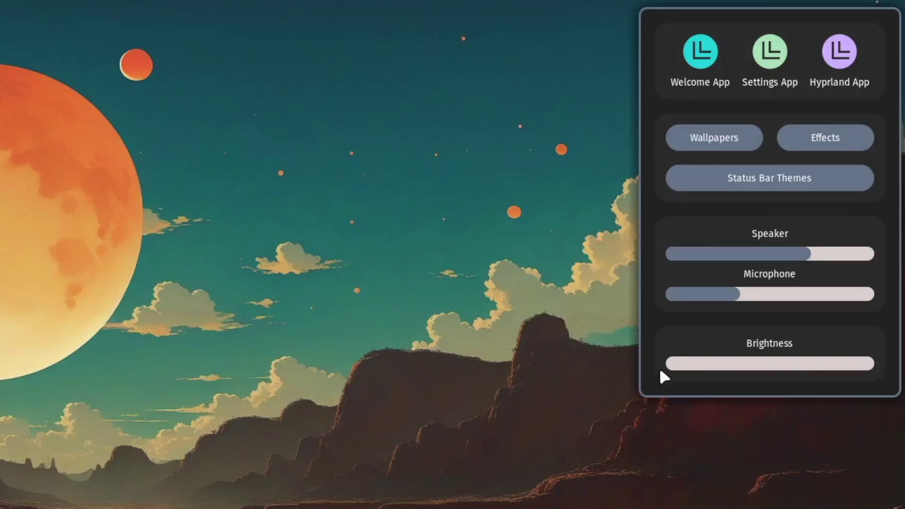
pyautogui.moveTo(660, 371); pyautogui.dragTo(807, 364)
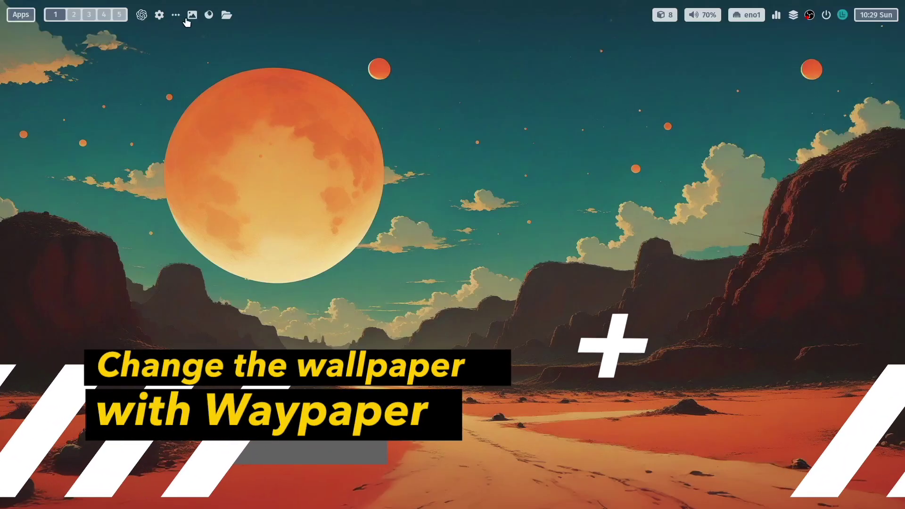
# Scroll the Waypaper thumbnails and apply marina-bay-sands.png as the wallpaper
pyautogui.click(193, 15)
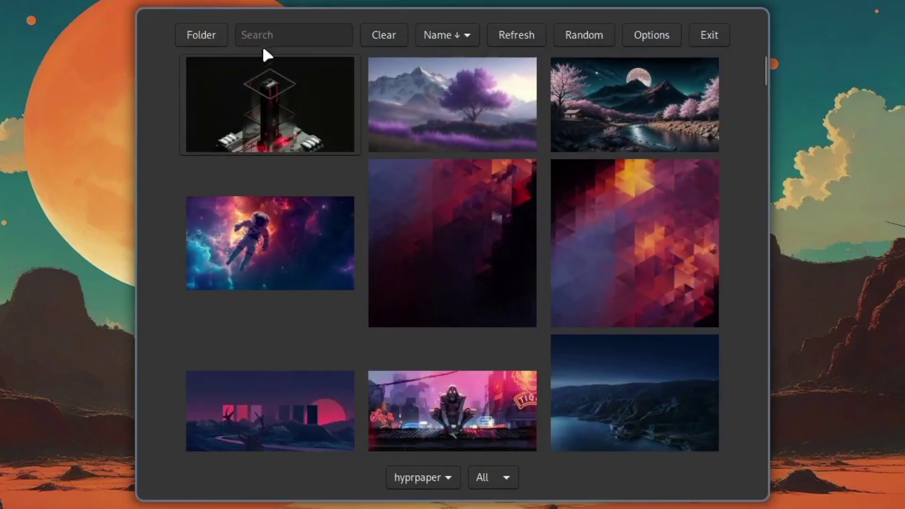
pyautogui.click(346, 107)
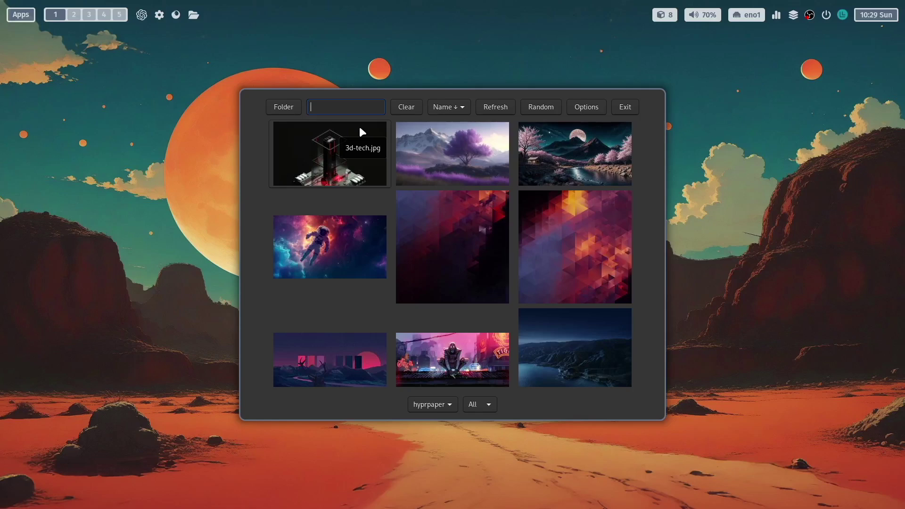
pyautogui.scroll(-8, 427, 192)
pyautogui.scroll(-10, 424, 193)
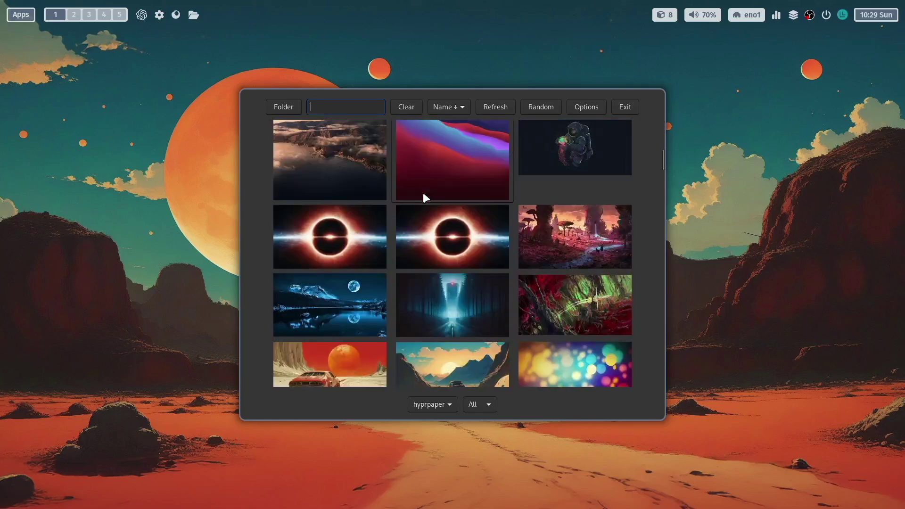
pyautogui.scroll(-4, 423, 194)
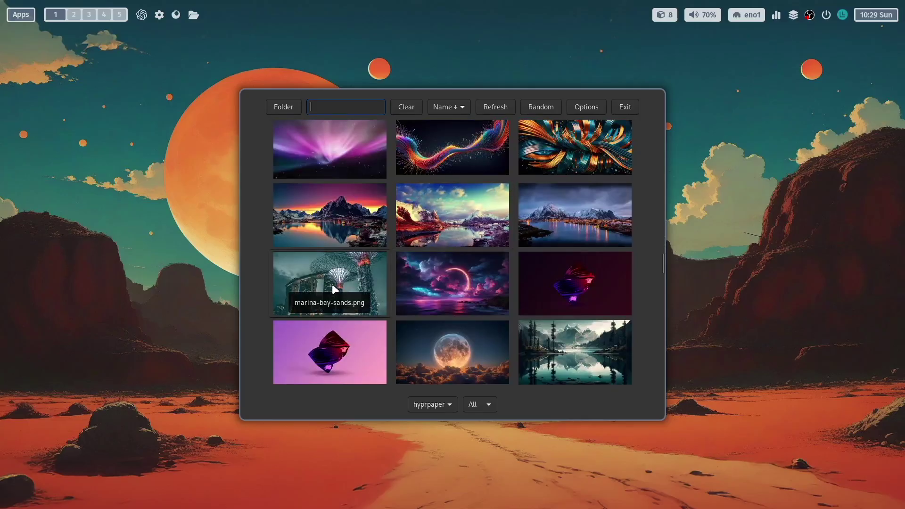
pyautogui.click(335, 277)
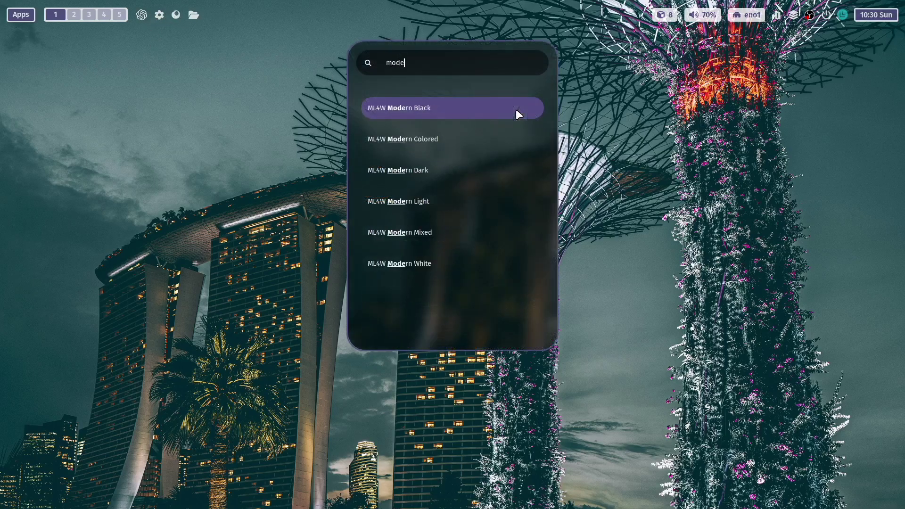
# Select ML4W Modern White in the filtered Waybar theme list and apply it
pyautogui.press('Down')
pyautogui.press('Down')
pyautogui.press('Down')
pyautogui.press('Down')
pyautogui.press('Down')
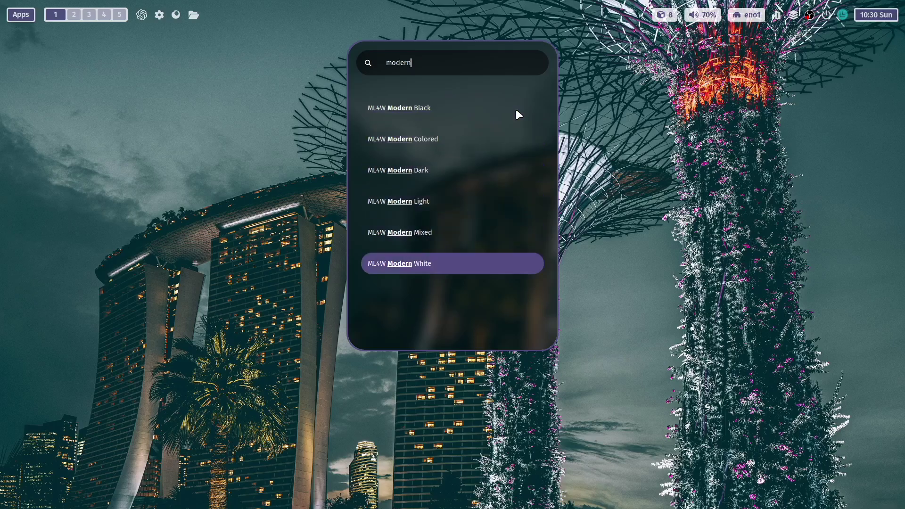
pyautogui.press('Return')
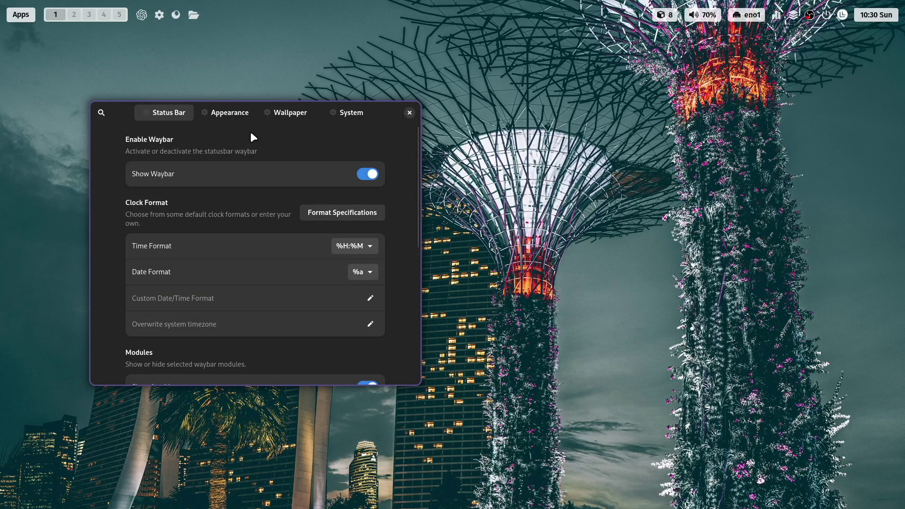
# Enable Toggle Dock under Appearance, close ML4W Settings, and launch Firefox
pyautogui.click(234, 113)
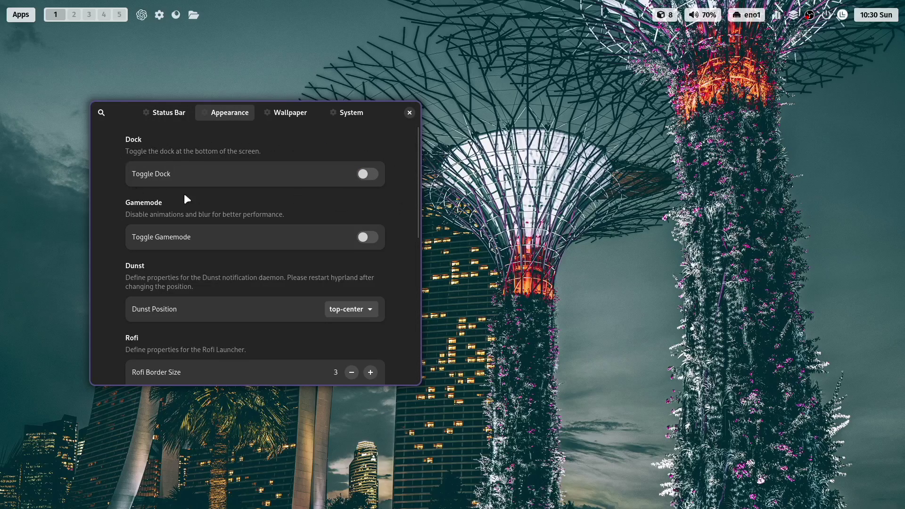
pyautogui.click(370, 174)
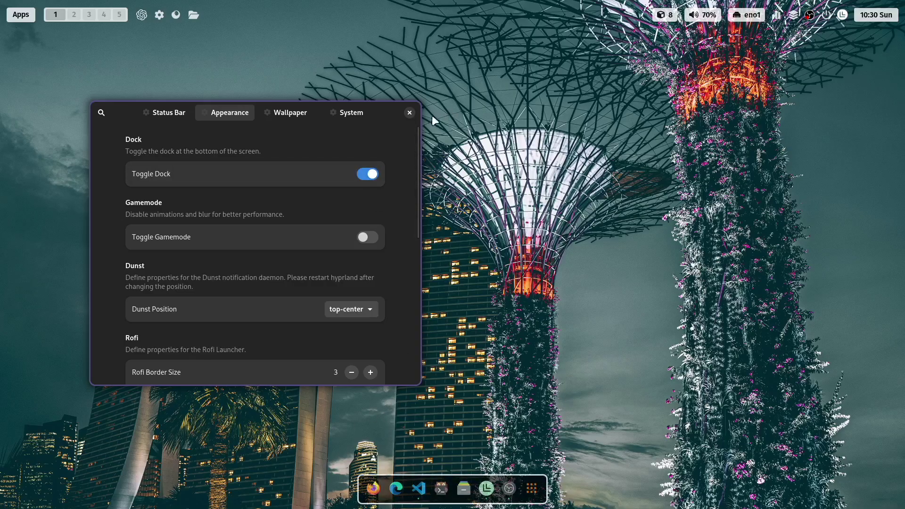
pyautogui.click(410, 112)
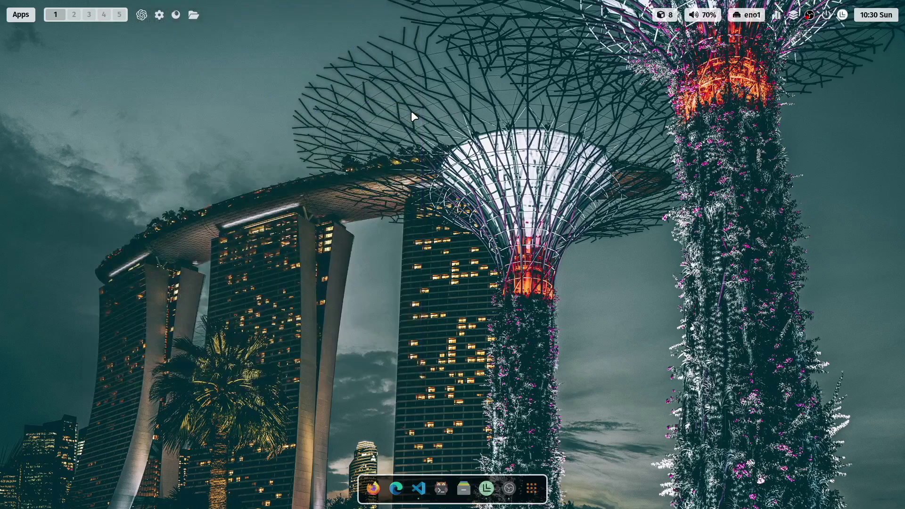
pyautogui.click(380, 488)
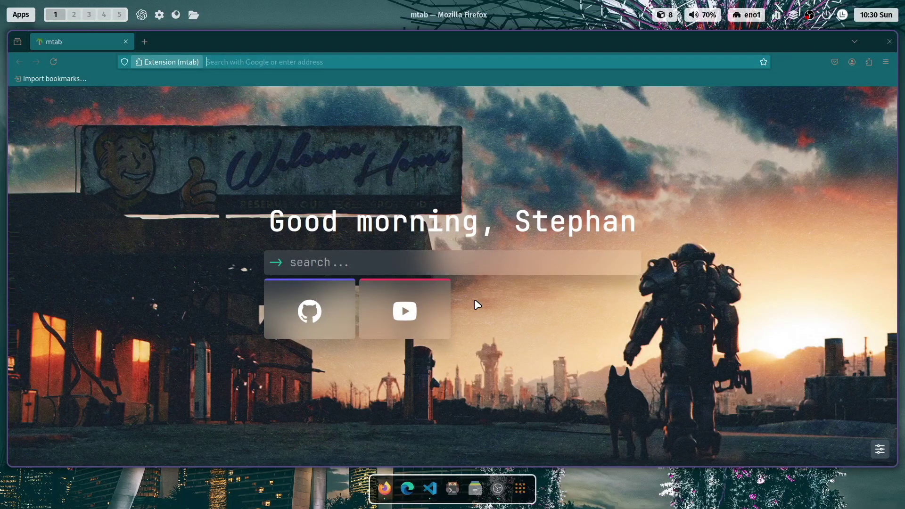
pyautogui.click(452, 488)
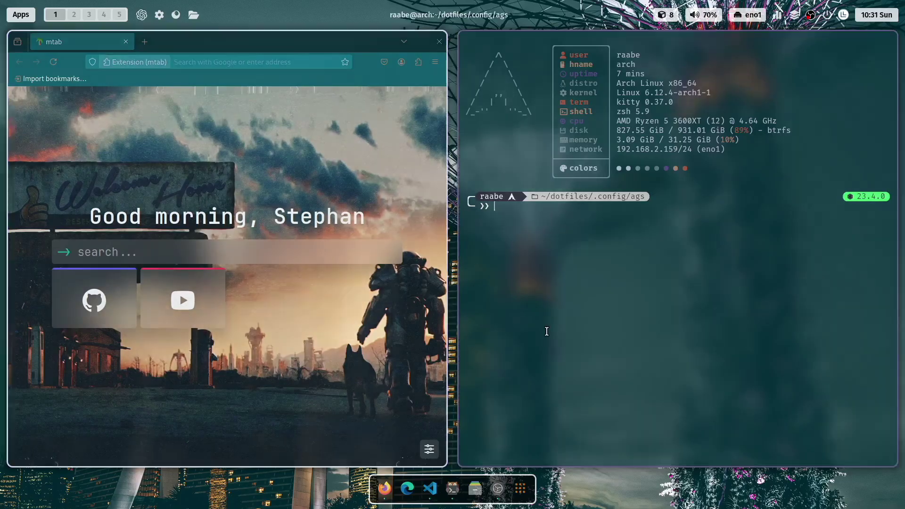
pyautogui.press('super+d')
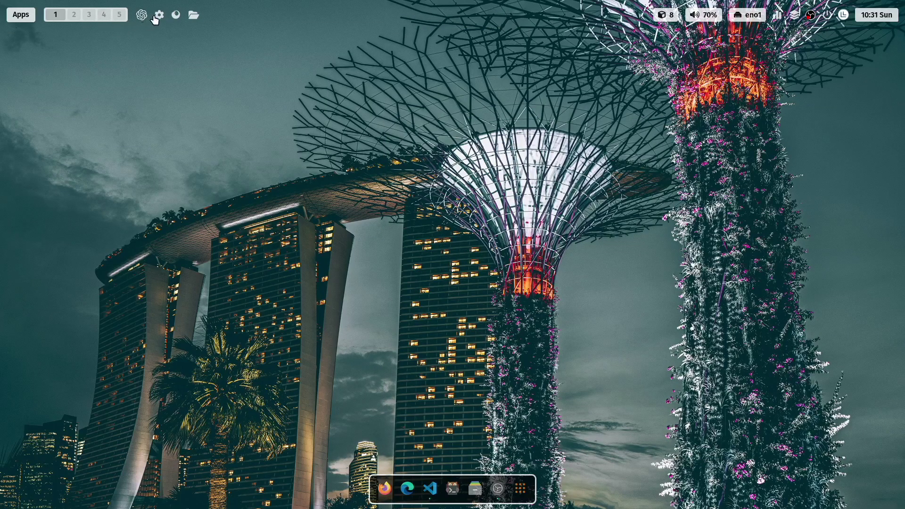
# Set the desert car-and-tent image as the wallpaper in Waypaper and close the picker
pyautogui.click(178, 15)
pyautogui.scroll(-3, 427, 149)
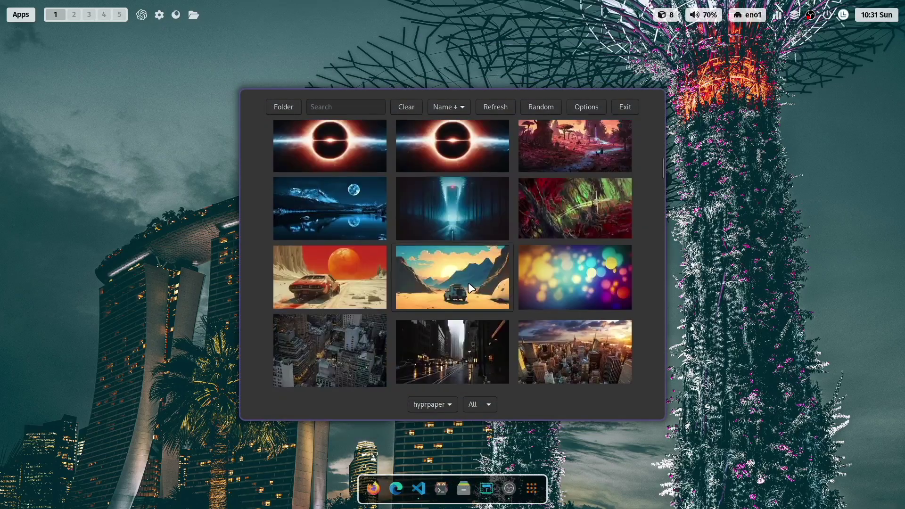
pyautogui.click(499, 288)
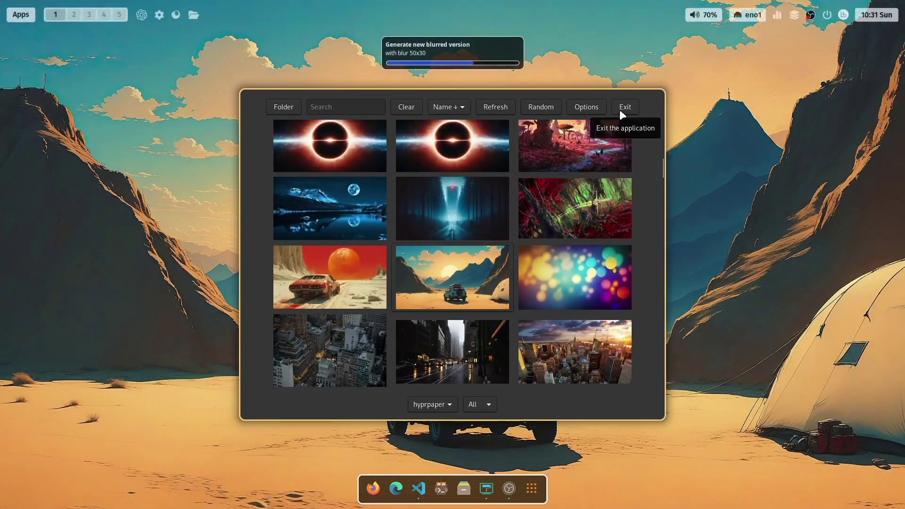
pyautogui.click(623, 107)
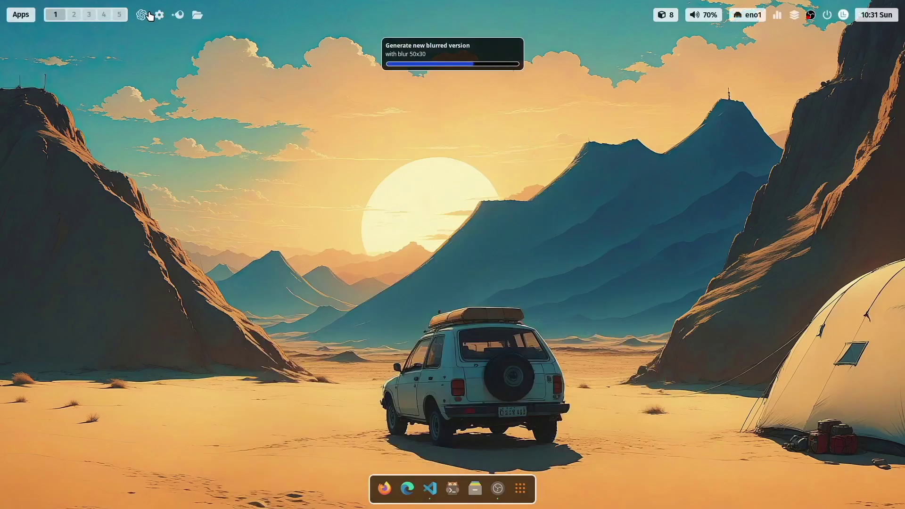
# Switch Waybar to ML4W Modern Black via a 'modern' search and open a terminal
pyautogui.click(177, 14)
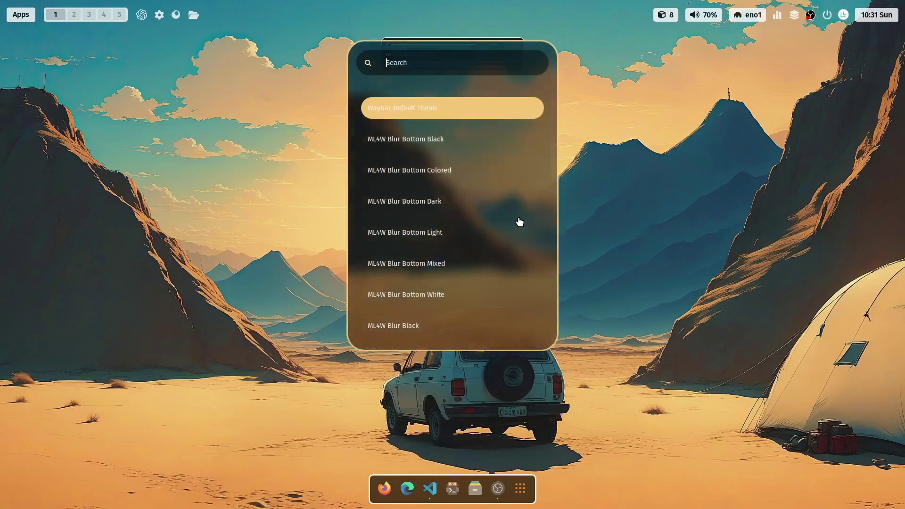
pyautogui.write('modern')
pyautogui.press('Down')
pyautogui.press('Down')
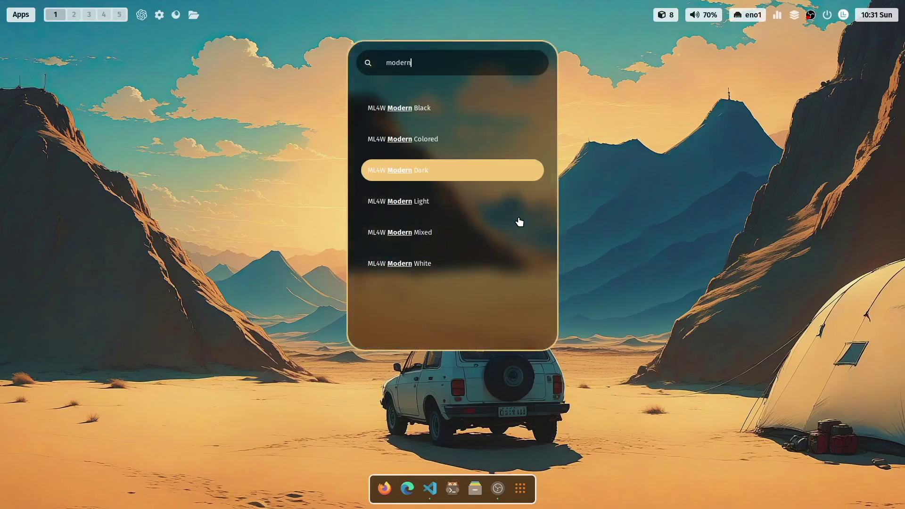
pyautogui.press('Up')
pyautogui.press('Up')
pyautogui.press('Return')
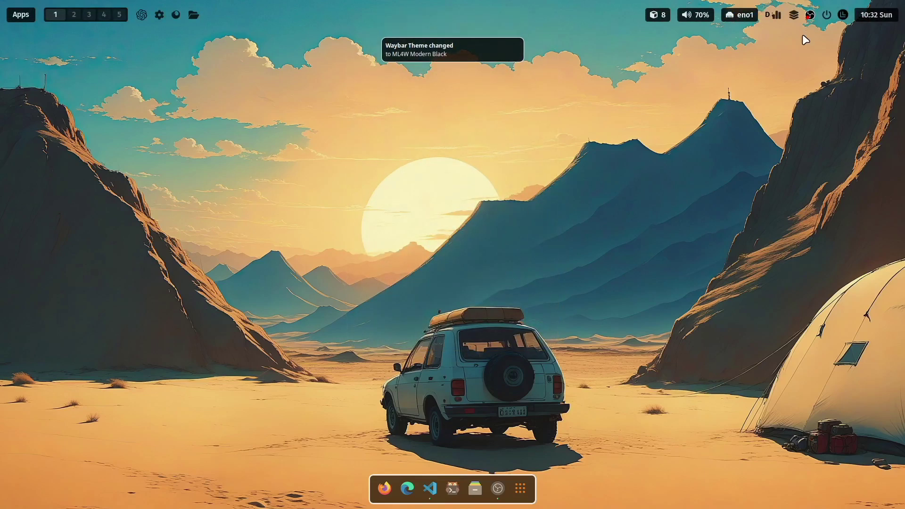
pyautogui.press('super+Return')
pyautogui.press('super+Return')
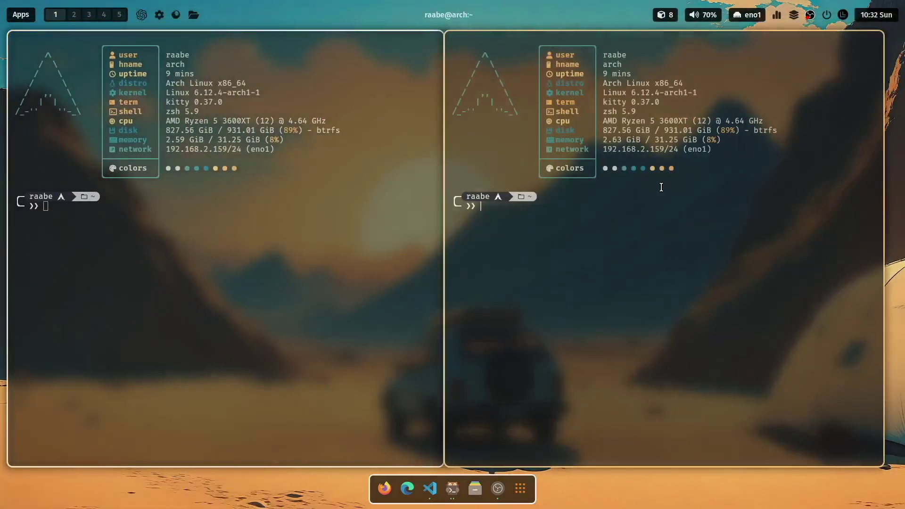
# Lower Border Size to 0 in ML4W Hyprland Settings
pyautogui.click(845, 15)
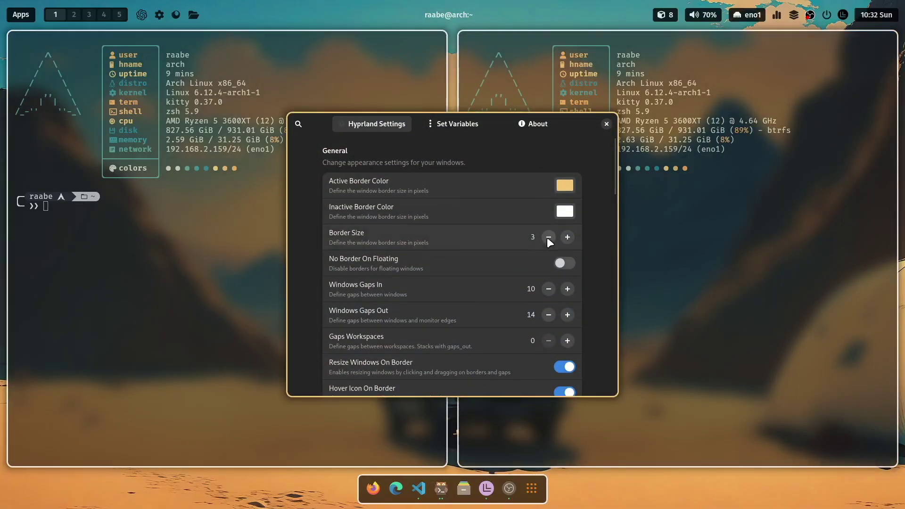
pyautogui.click(548, 238)
pyautogui.click(549, 237)
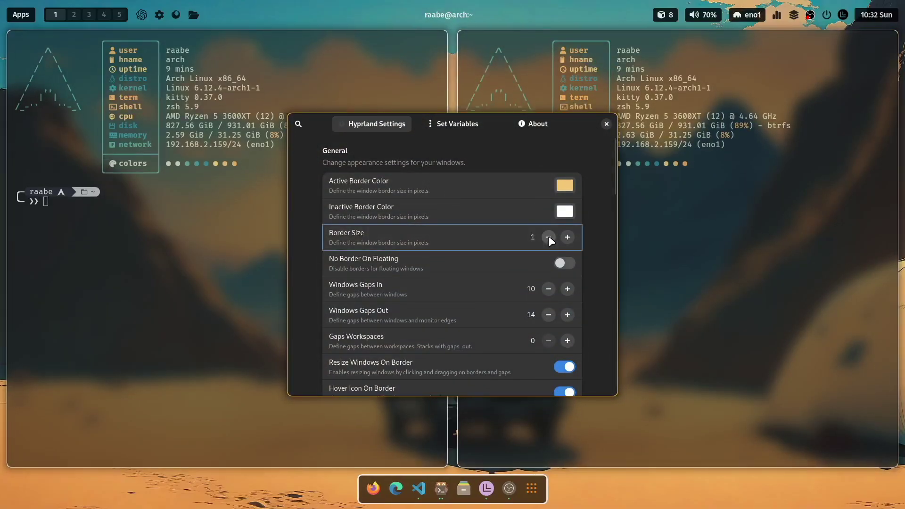
pyautogui.click(549, 237)
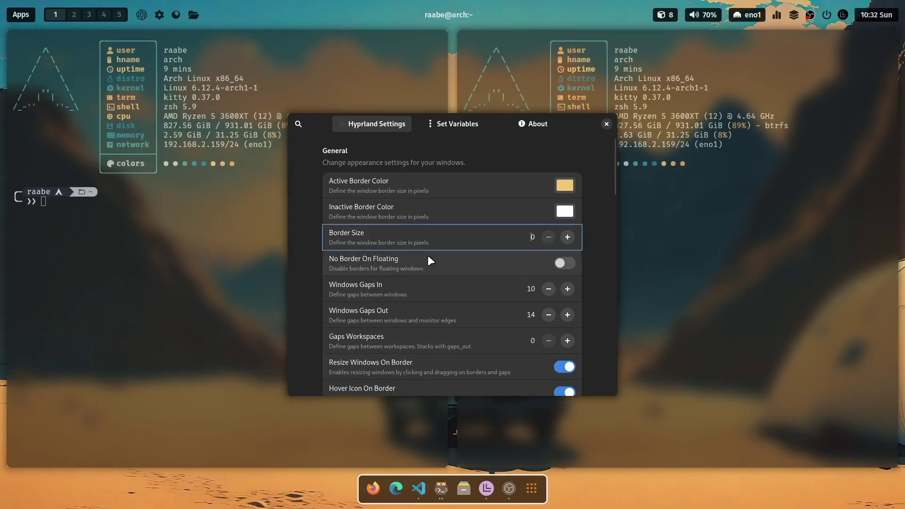
# Raise Windows Gaps In to 33
pyautogui.scroll(-1, 428, 258)
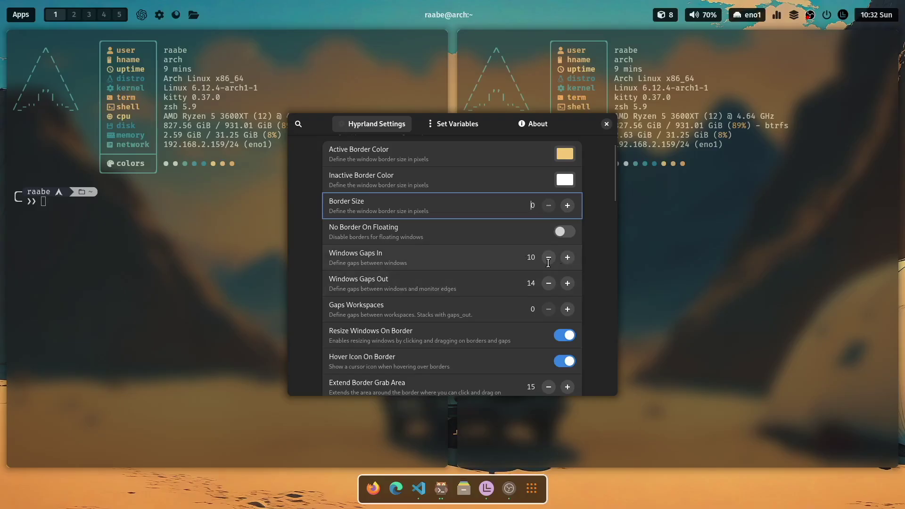
pyautogui.click(568, 257)
pyautogui.click(568, 257)
pyautogui.click(567, 257)
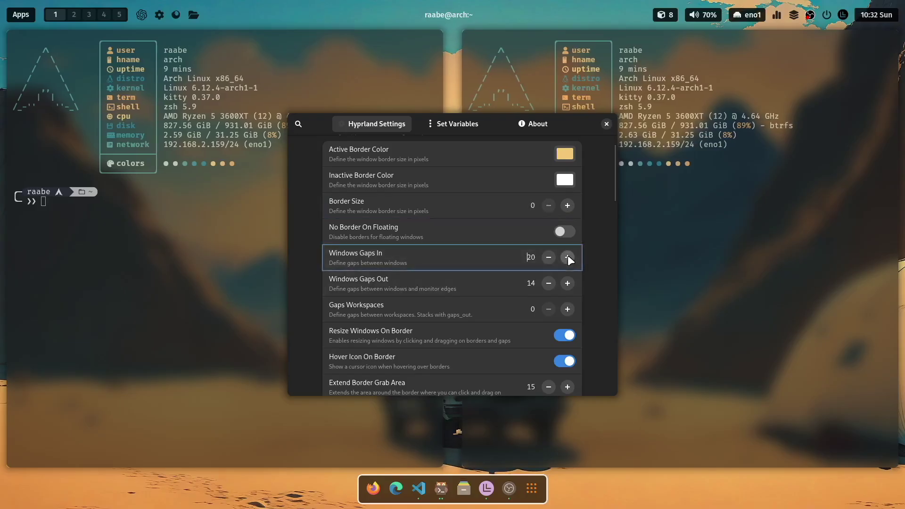
pyautogui.click(568, 257)
pyautogui.click(567, 257)
pyautogui.click(567, 257)
pyautogui.click(567, 257)
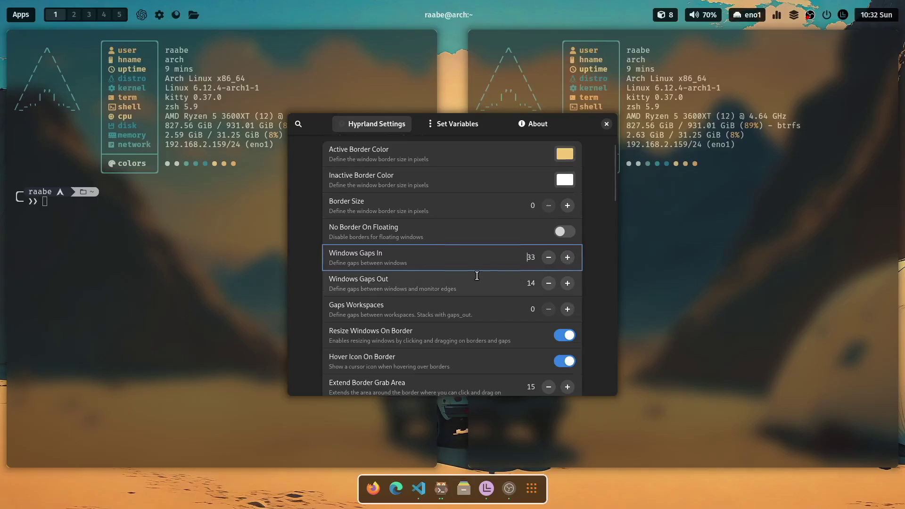
# Lower Window Inactive Opacity to 7 in ML4W Hyprland Settings
pyautogui.scroll(-3, 477, 275)
pyautogui.scroll(-5, 477, 275)
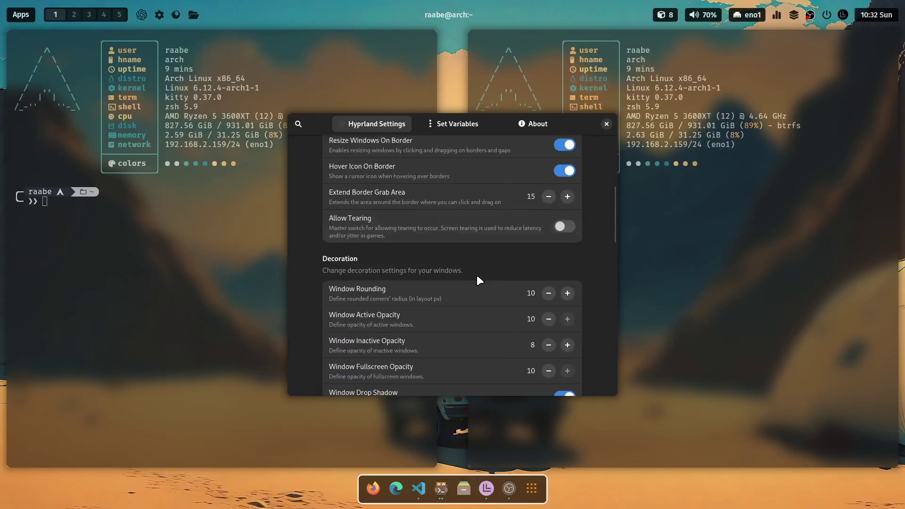
pyautogui.click(548, 292)
pyautogui.click(548, 293)
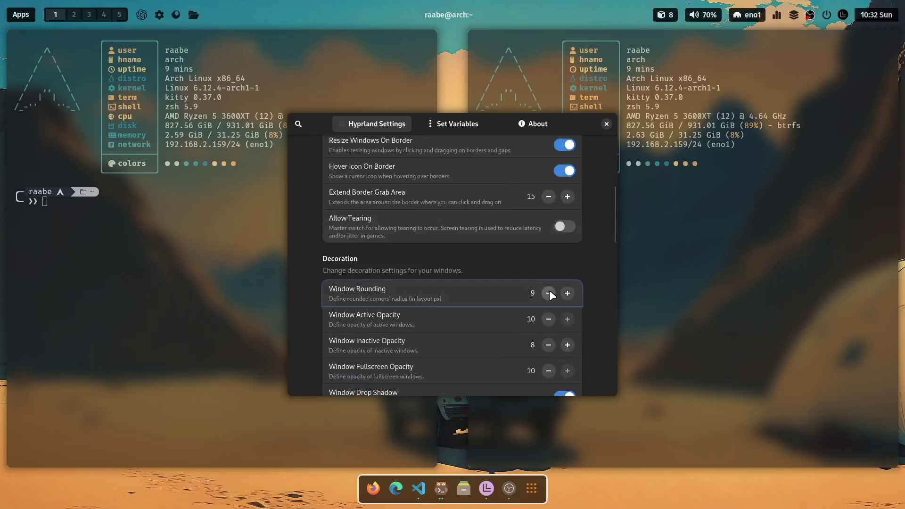
pyautogui.click(549, 293)
pyautogui.click(548, 293)
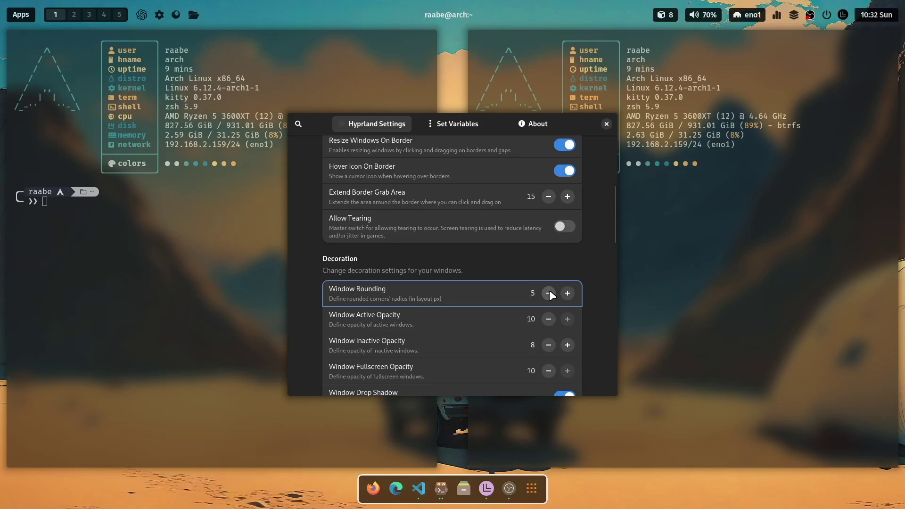
# Raise Blur Size to 10 and Blur Passes to 5, then close the settings
pyautogui.scroll(-2, 454, 313)
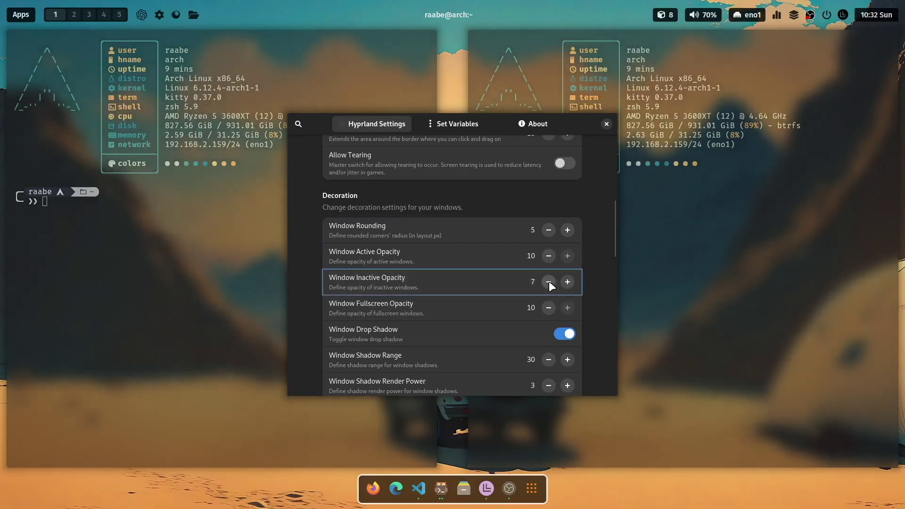
pyautogui.scroll(-10, 550, 282)
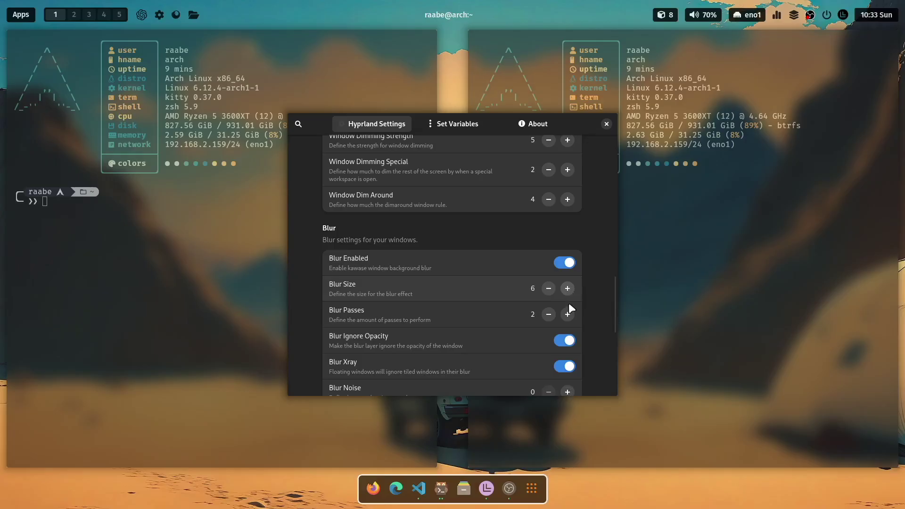
pyautogui.click(568, 289)
pyautogui.click(567, 289)
pyautogui.click(567, 288)
pyautogui.click(568, 288)
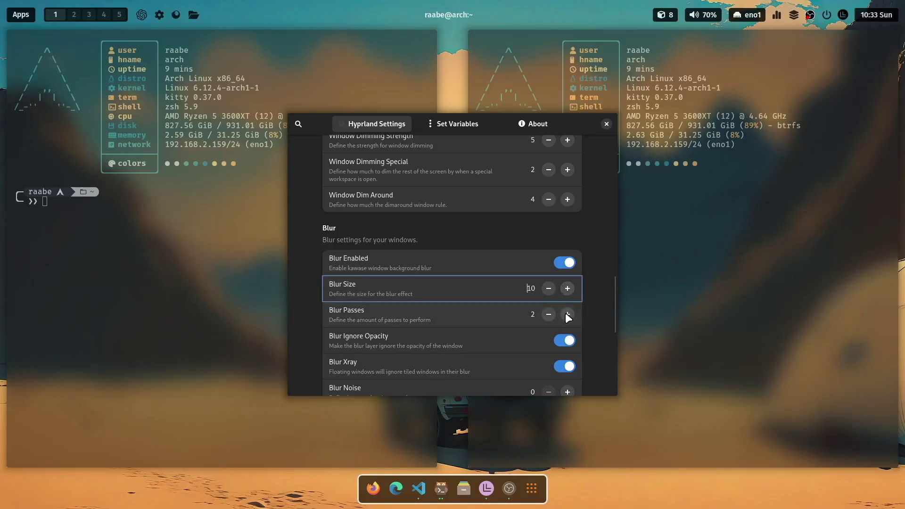
pyautogui.click(568, 314)
pyautogui.click(567, 314)
pyautogui.click(568, 314)
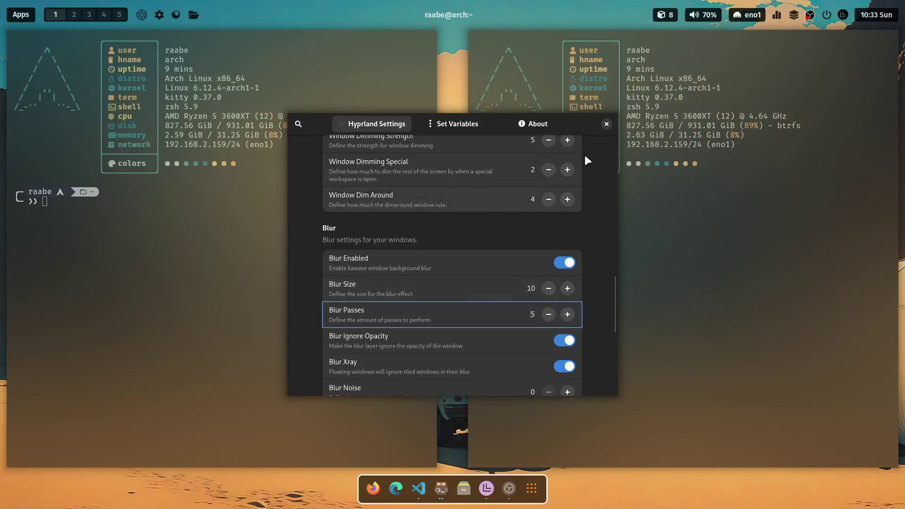
pyautogui.click(606, 124)
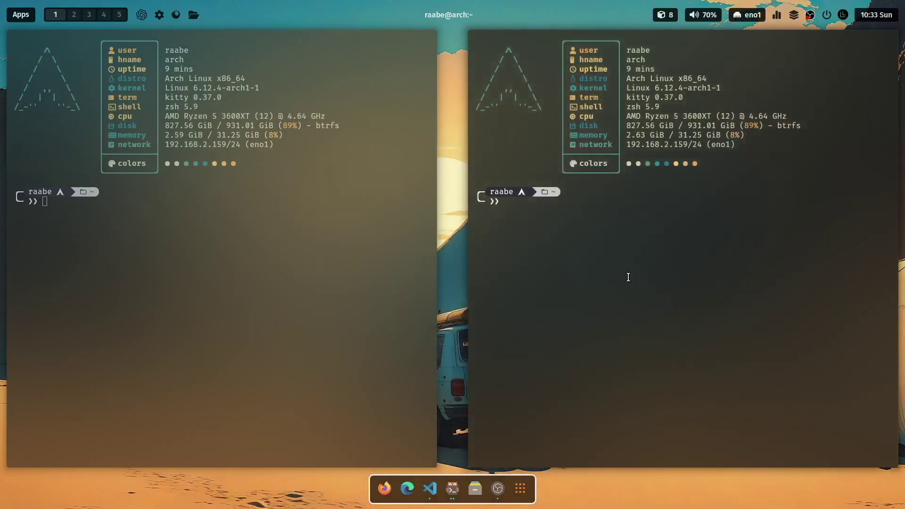
# Open kitty terminals, float the left one and shrink it
pyautogui.press('super+Return')
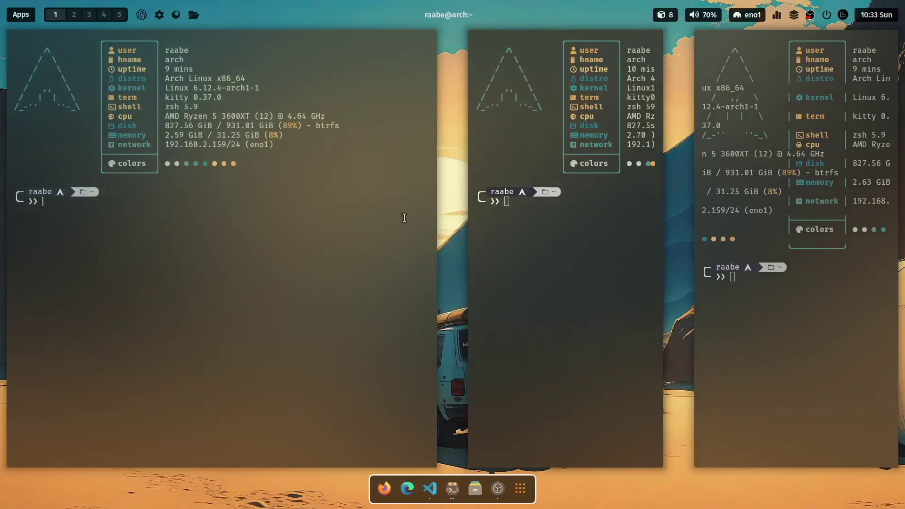
pyautogui.press('super+v')
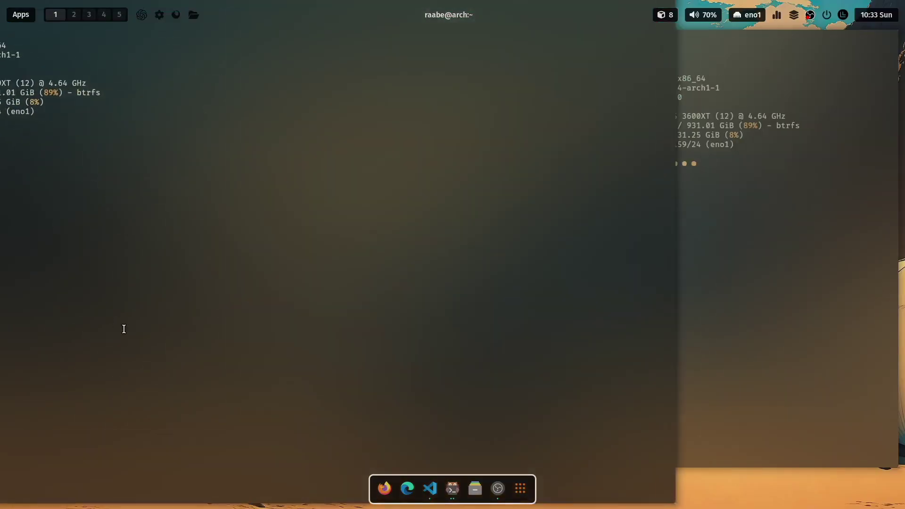
pyautogui.moveTo(449, 311); pyautogui.dragTo(447, 250)
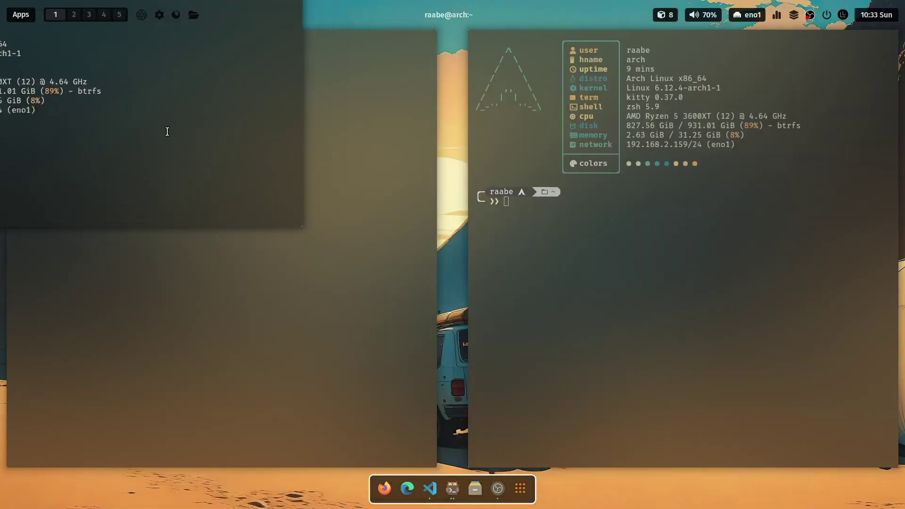
pyautogui.press('super+Return')
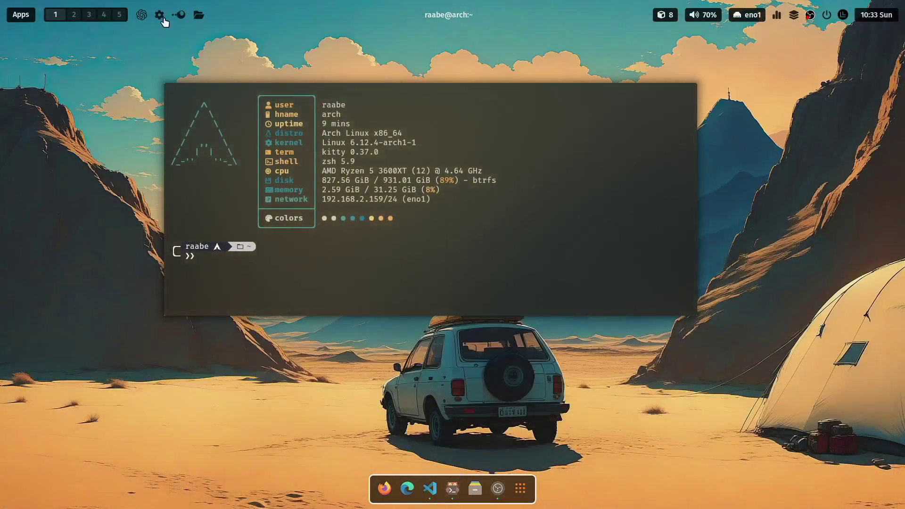
# Open Files on the Home folder and arrange it beside the floating terminal
pyautogui.click(197, 17)
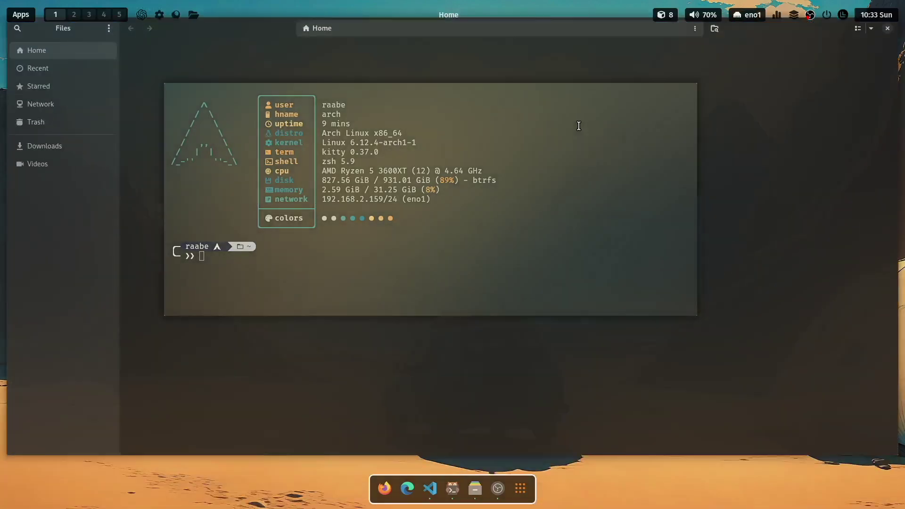
pyautogui.press('super+q')
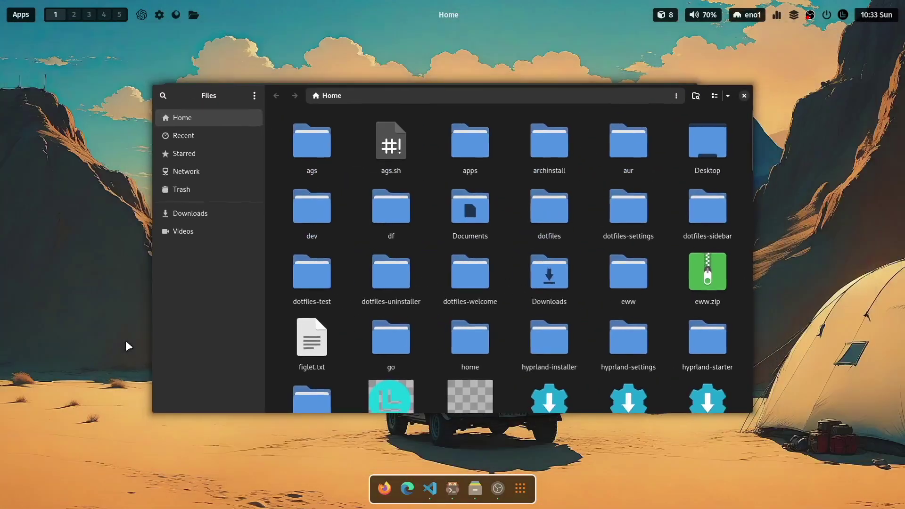
pyautogui.press('super+Return')
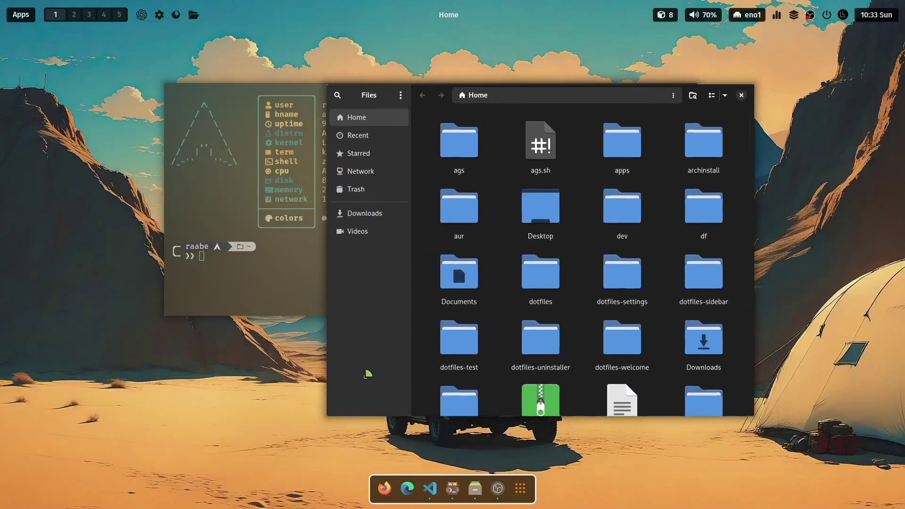
pyautogui.moveTo(368, 374); pyautogui.dragTo(497, 372)
pyautogui.moveTo(354, 284); pyautogui.dragTo(228, 256)
pyautogui.click(513, 400)
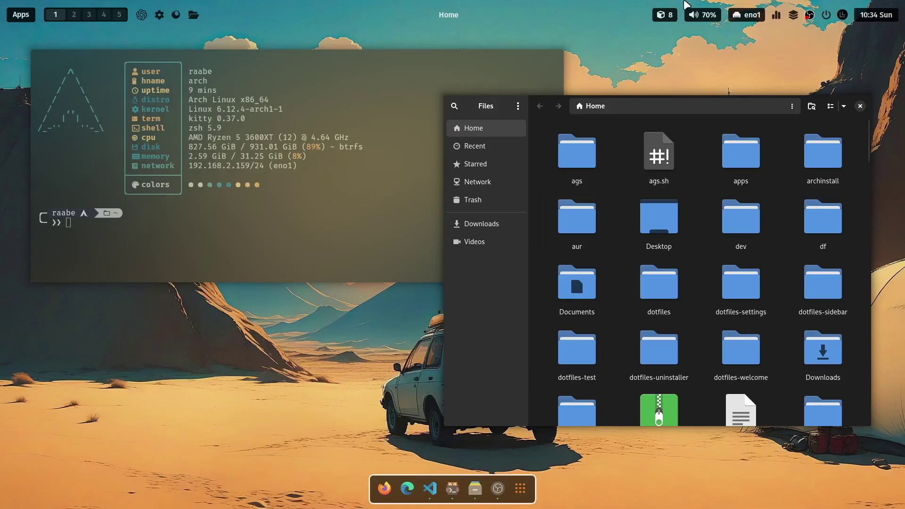
# Enable the warm screen shader from the tray, then browse clipboard history with arrow keys
pyautogui.moveTo(771, 19)
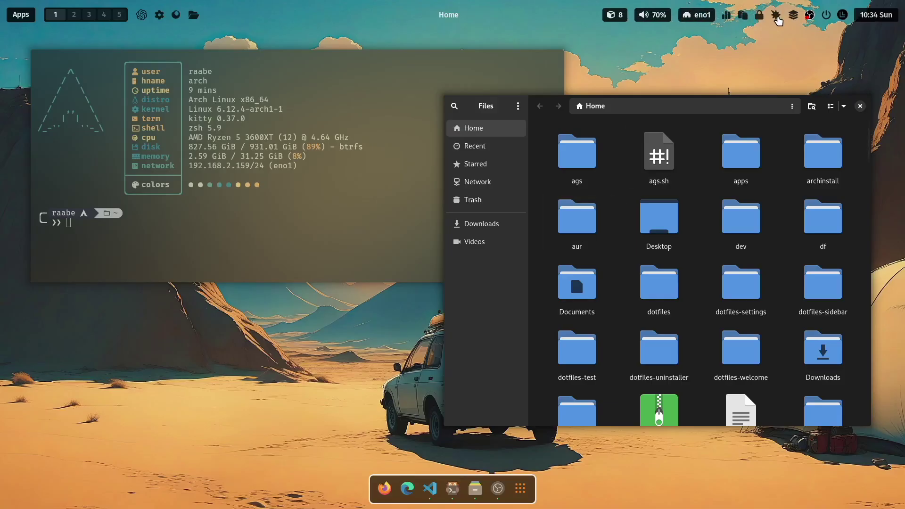
pyautogui.click(775, 16)
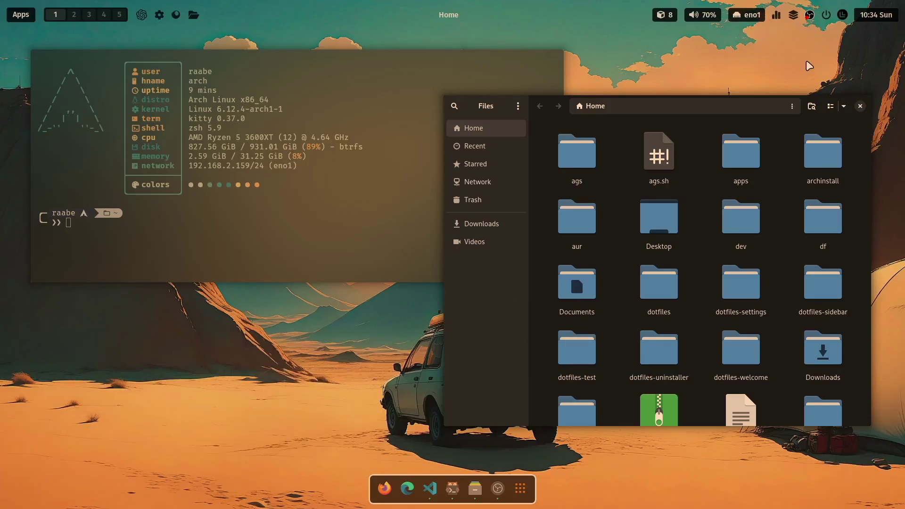
pyautogui.moveTo(743, 21)
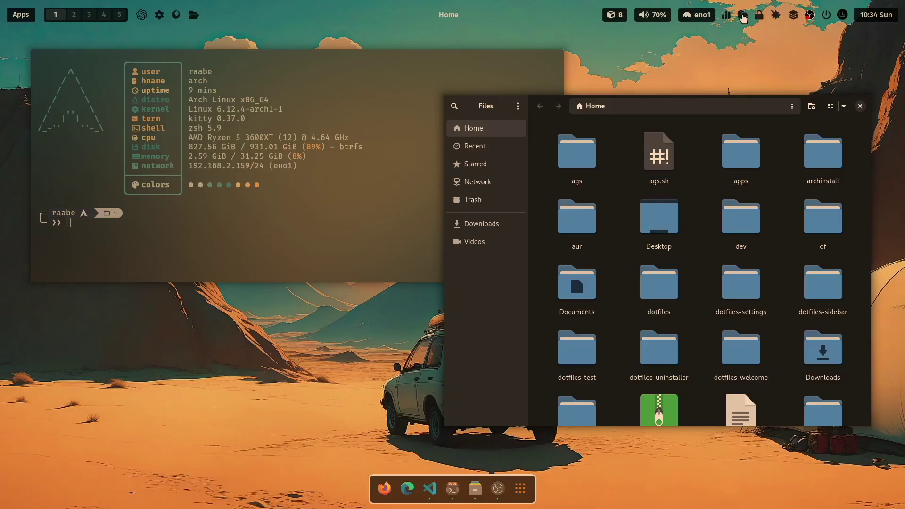
pyautogui.click(743, 18)
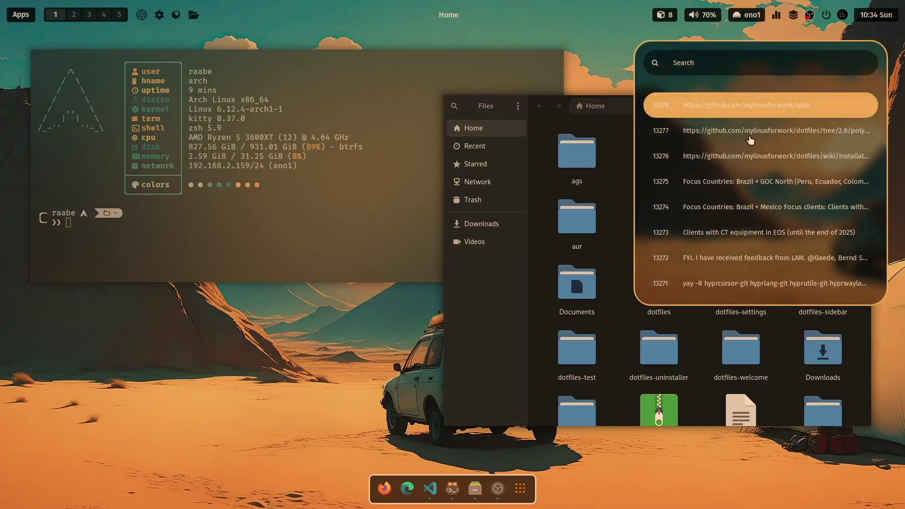
pyautogui.press('Down')
pyautogui.press('Down')
pyautogui.press('Down')
pyautogui.press('Up')
pyautogui.press('Up')
pyautogui.press('Up')
pyautogui.press('Up')
pyautogui.press('Down')
pyautogui.press('Down')
pyautogui.press('Down')
pyautogui.press('Down')
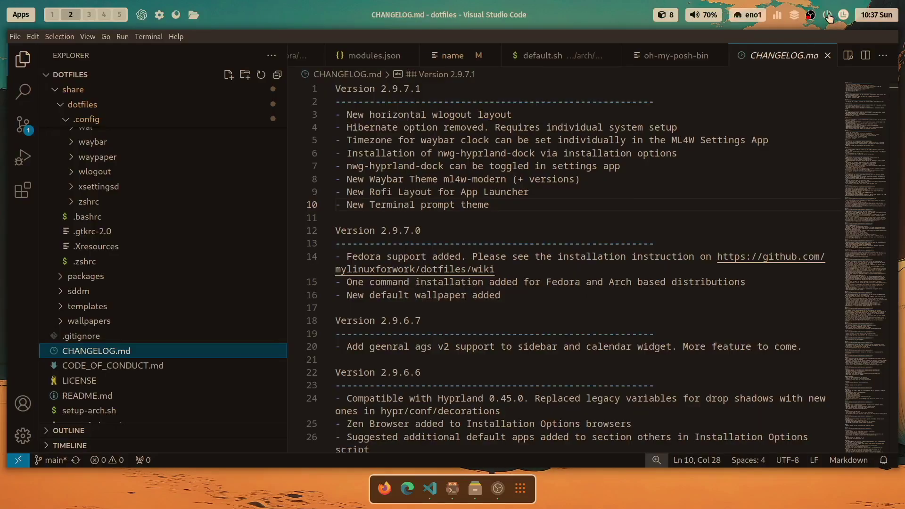
# Show the wlogout power menu, then dismiss it with Escape to return to VS Code
pyautogui.click(828, 17)
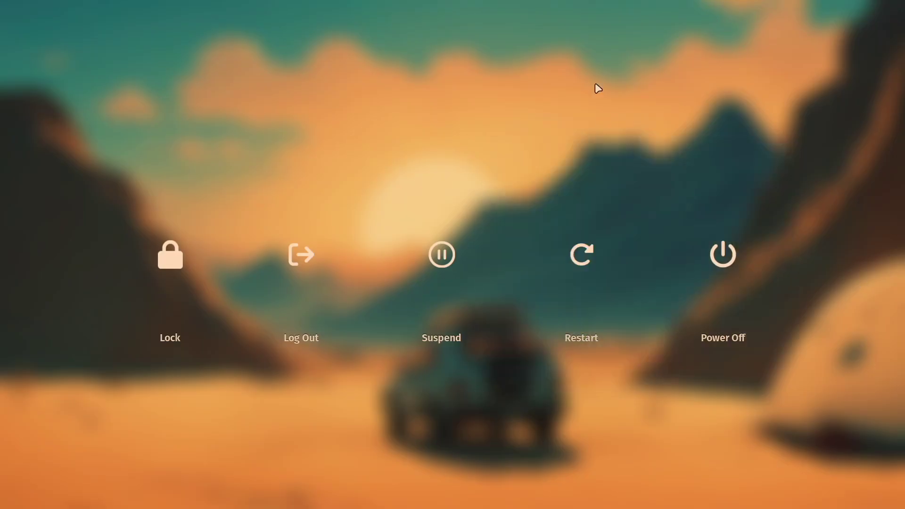
pyautogui.press('Escape')
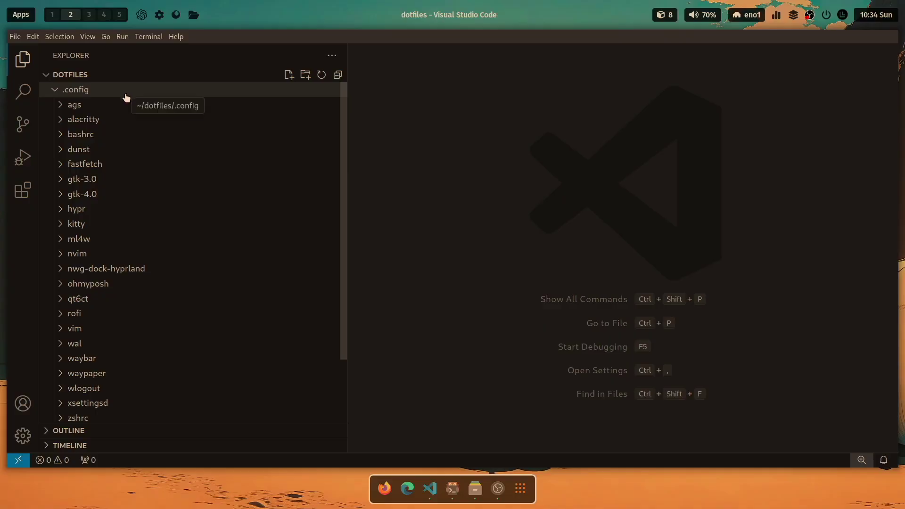
# In a new kitty terminal run cd .config, ls and ls -al, then fullscreen VS Code
pyautogui.press('super+Return')
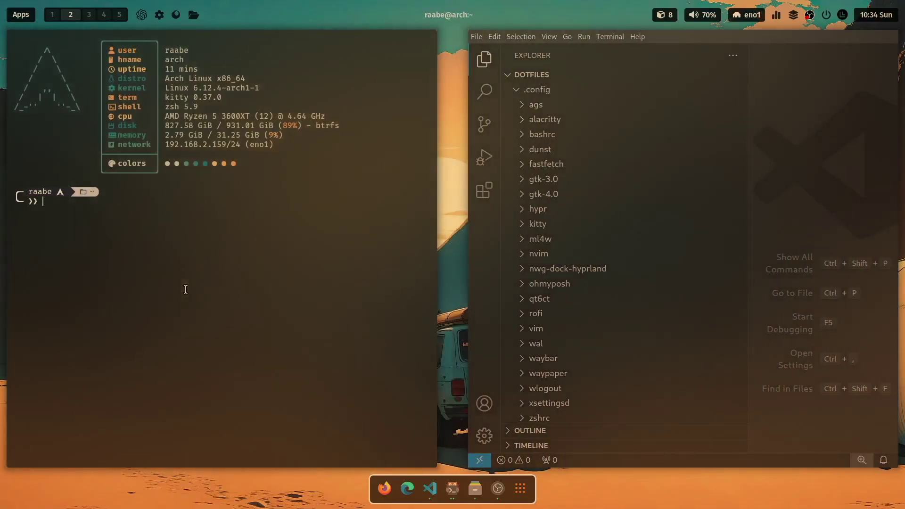
pyautogui.write('cd .config')
pyautogui.press('Return')
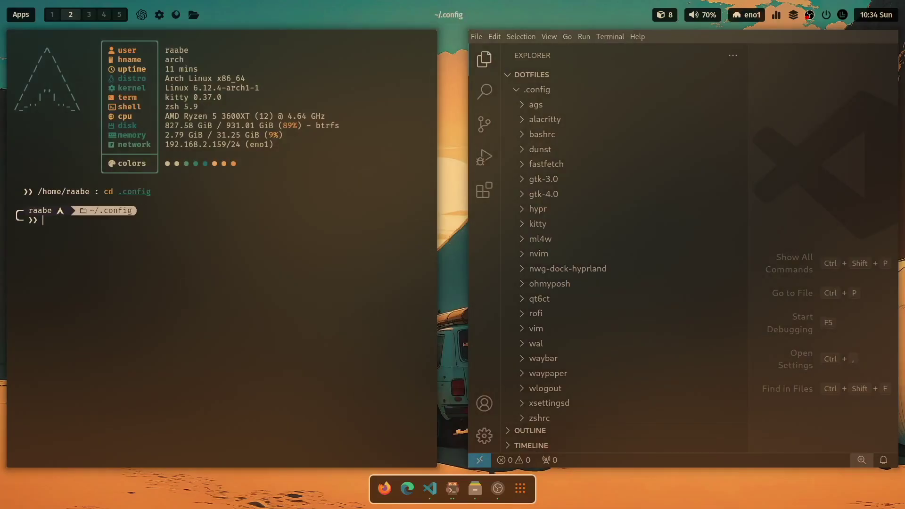
pyautogui.write('ls')
pyautogui.press('Return')
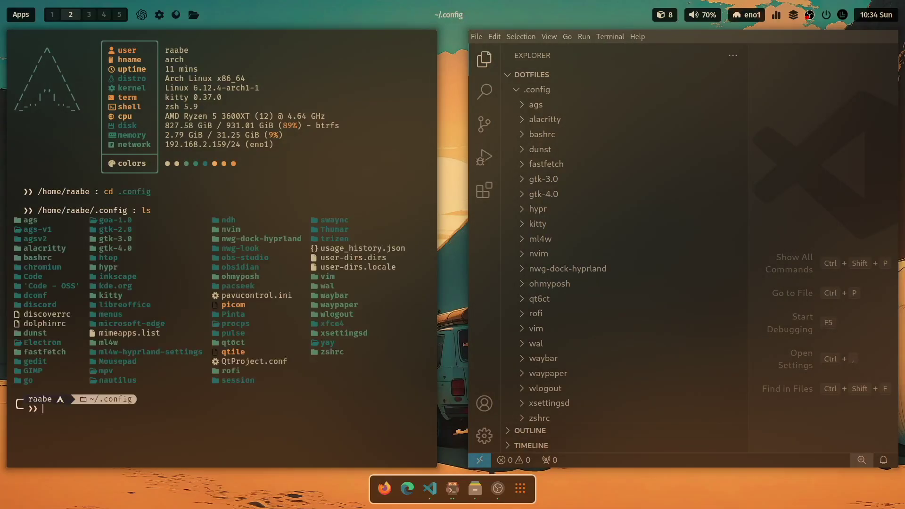
pyautogui.write('ls')
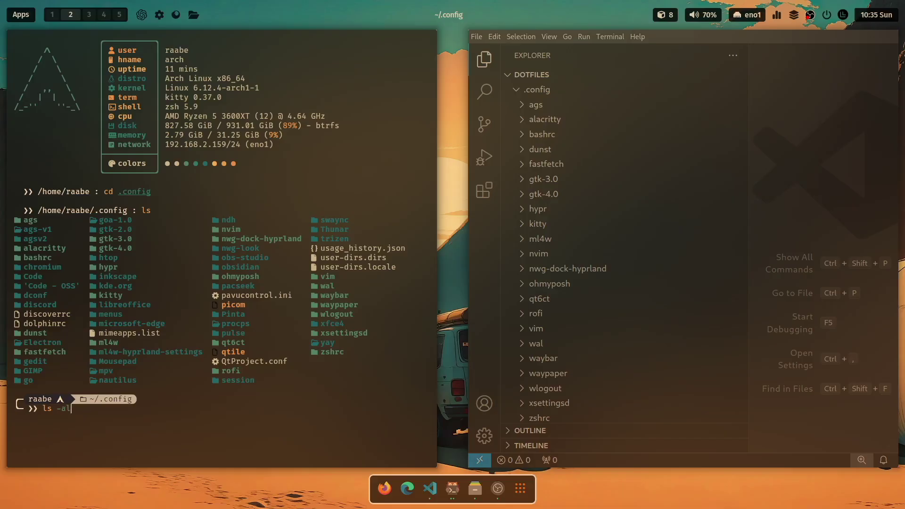
pyautogui.write(' -al')
pyautogui.press('Return')
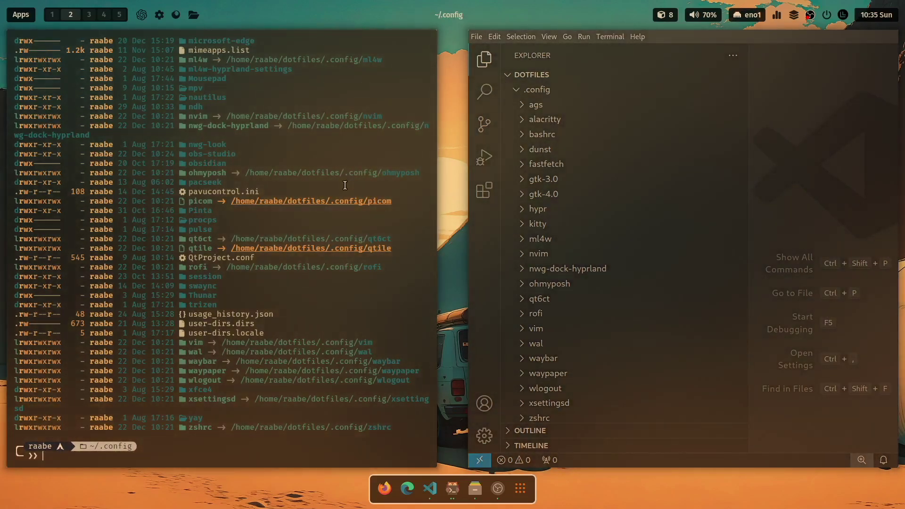
pyautogui.press('super+m')
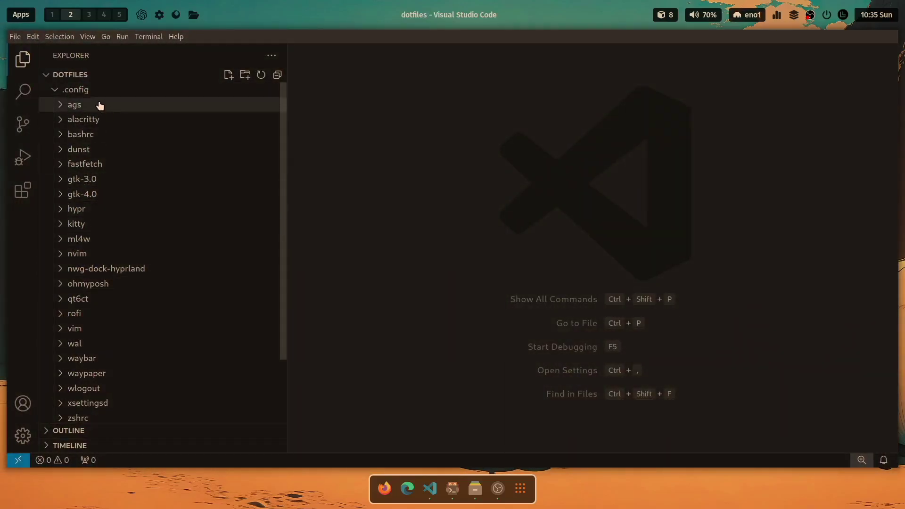
# Peek into the ags and bashrc folders, the quick-settings dashboard and the calendar
pyautogui.click(60, 105)
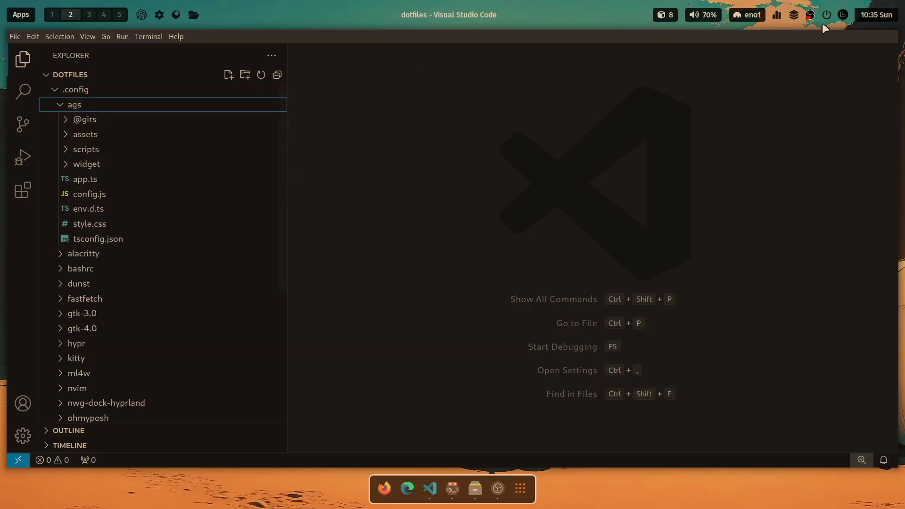
pyautogui.click(844, 14)
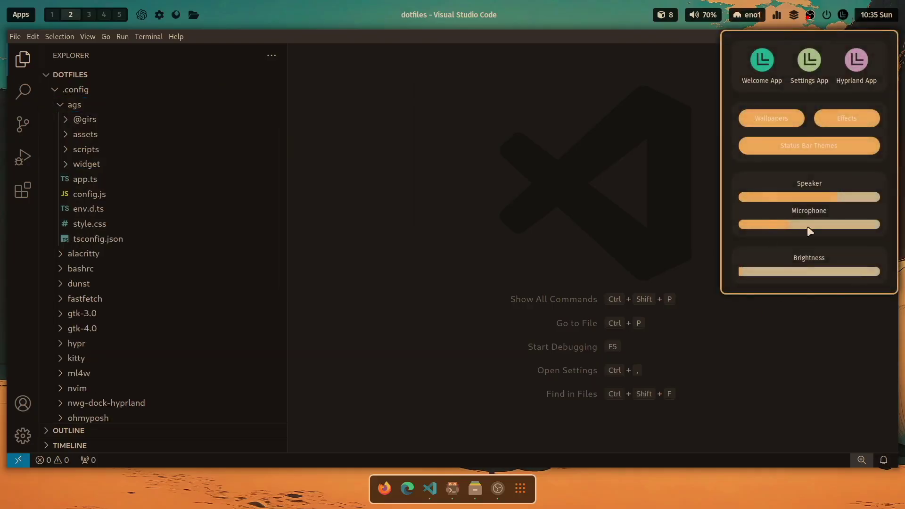
pyautogui.click(877, 14)
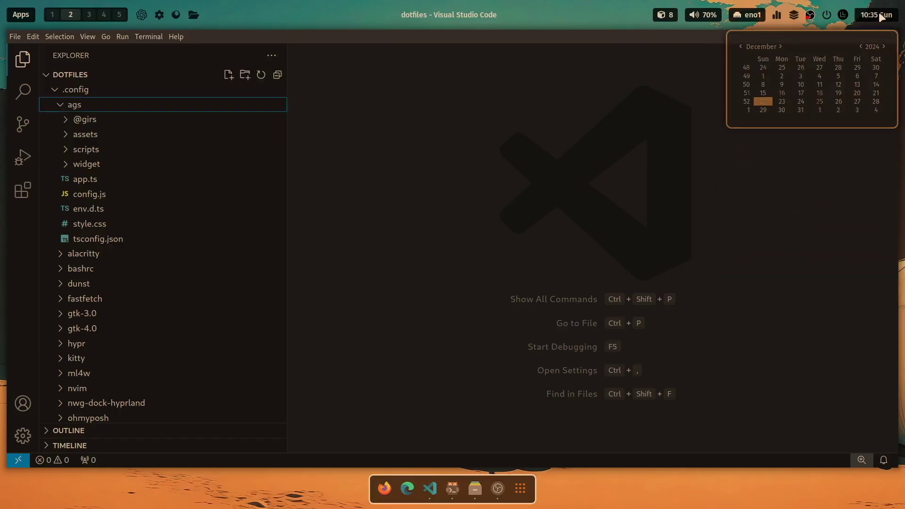
pyautogui.click(58, 109)
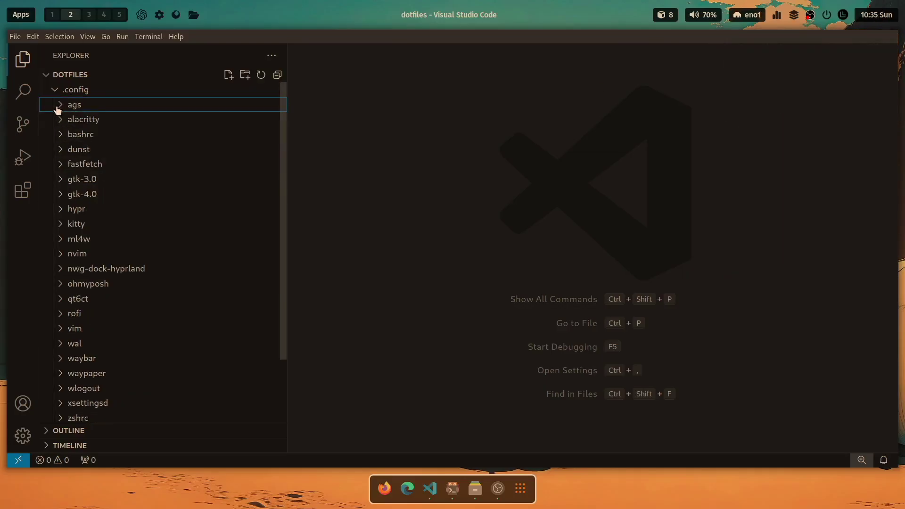
pyautogui.click(60, 136)
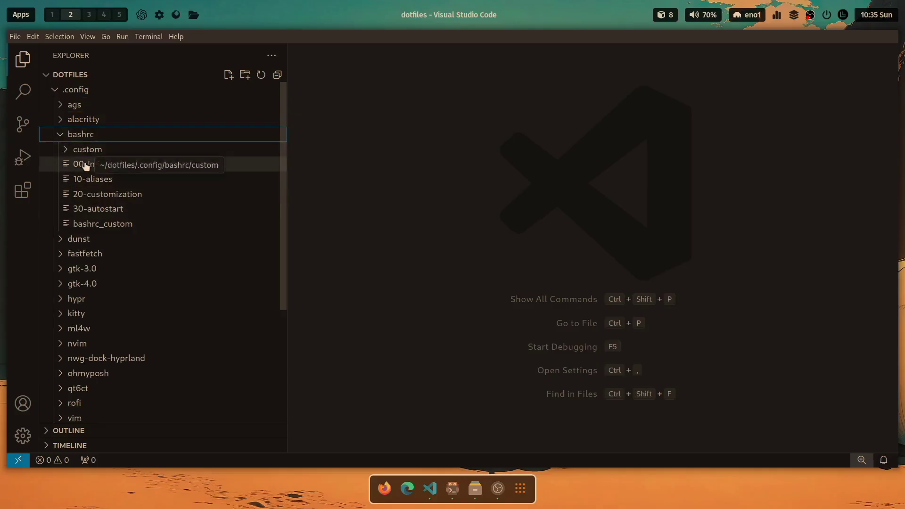
pyautogui.click(59, 135)
pyautogui.scroll(-3, 98, 210)
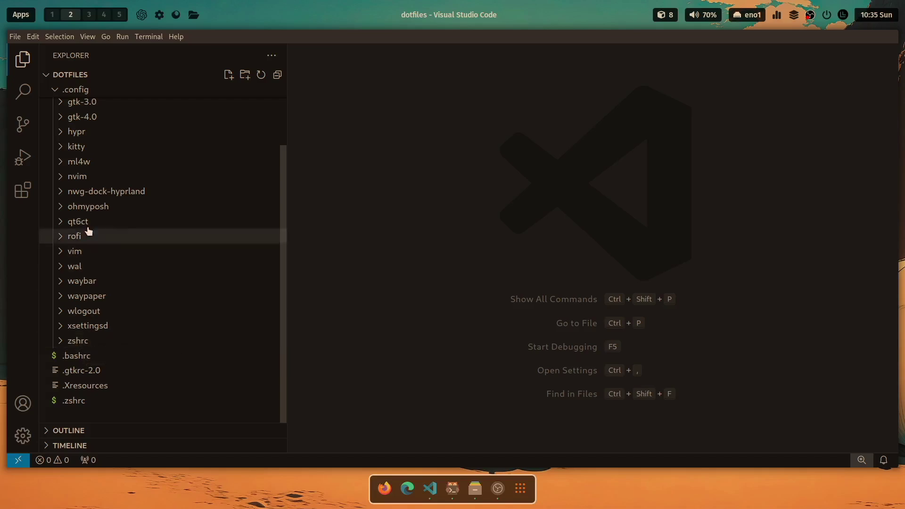
# Expand the hypr folder and its conf subfolder, then collapse both again
pyautogui.click(62, 133)
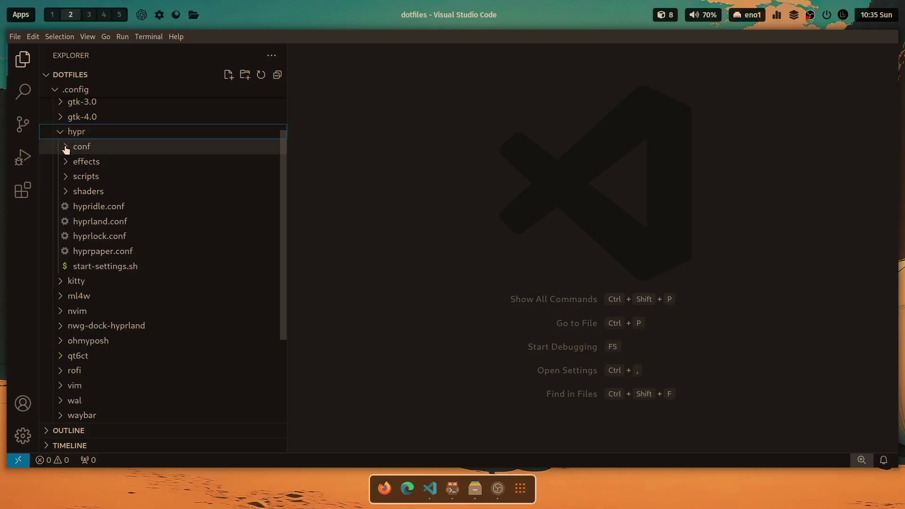
pyautogui.click(66, 149)
pyautogui.scroll(-3, 108, 170)
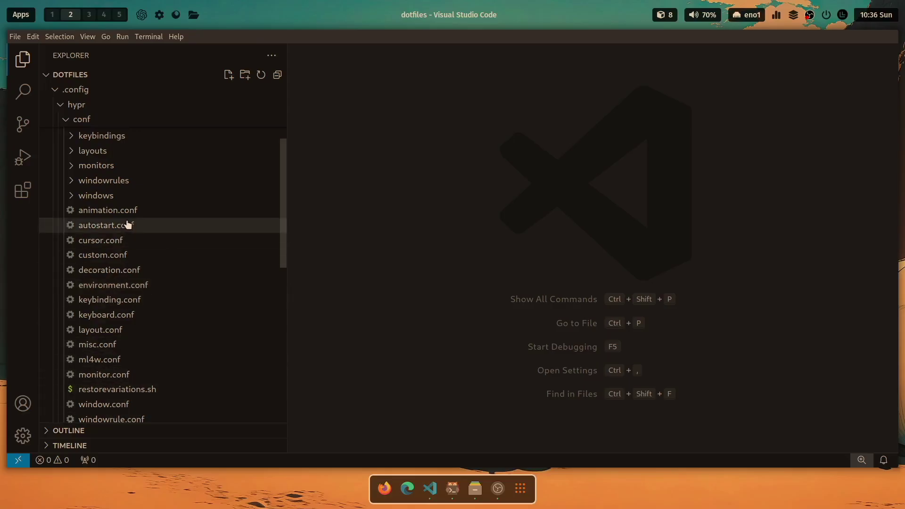
pyautogui.scroll(3, 76, 188)
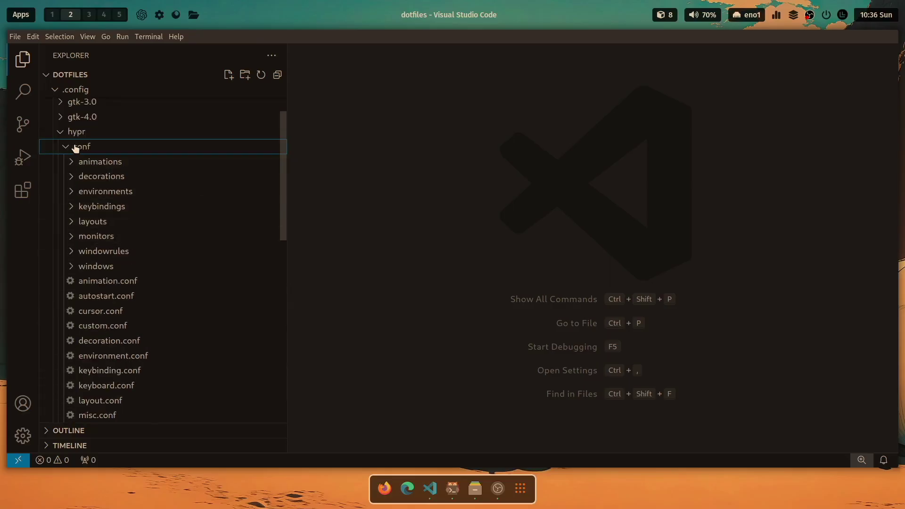
pyautogui.click(76, 147)
pyautogui.click(60, 134)
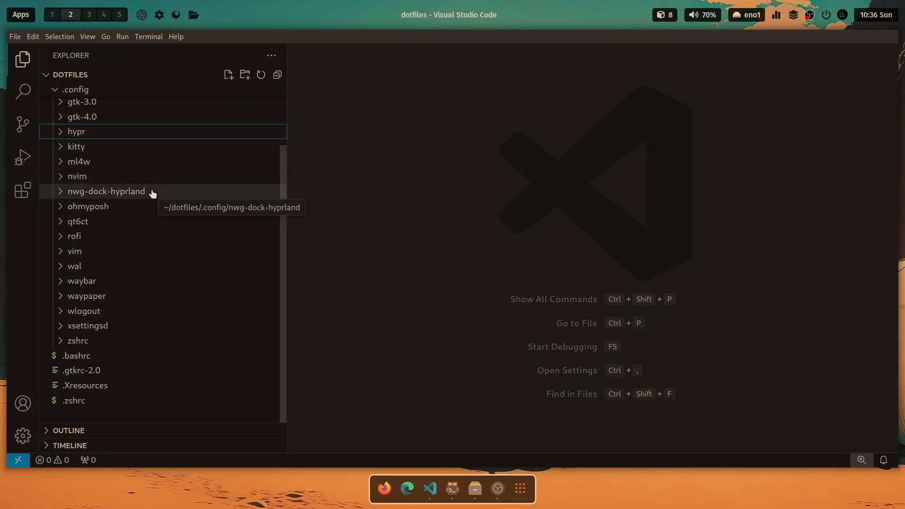
# Expand ml4w > settings in the Explorer to list its scripts
pyautogui.click(60, 163)
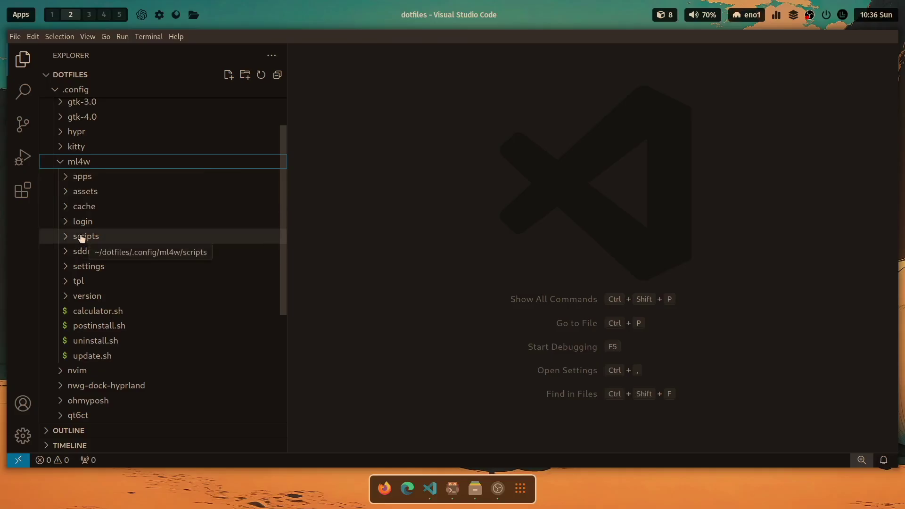
pyautogui.click(65, 268)
pyautogui.scroll(-5, 147, 264)
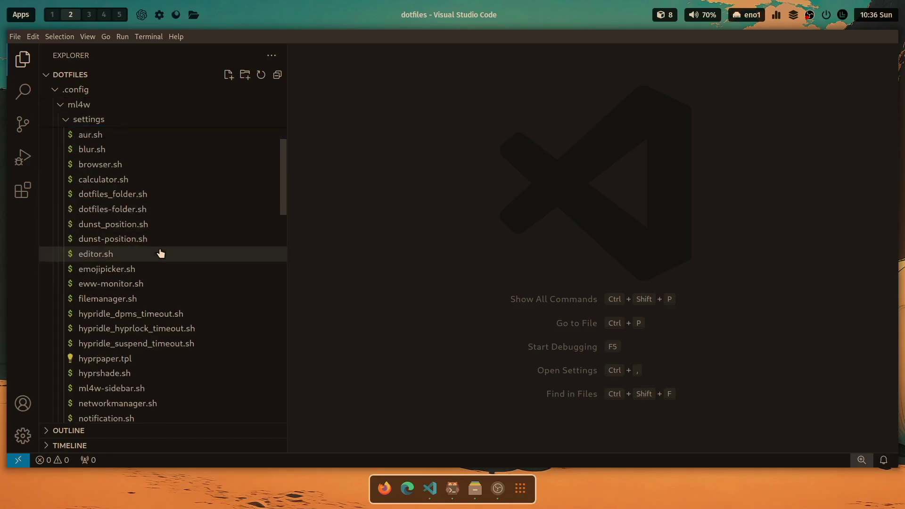
pyautogui.scroll(-5, 160, 245)
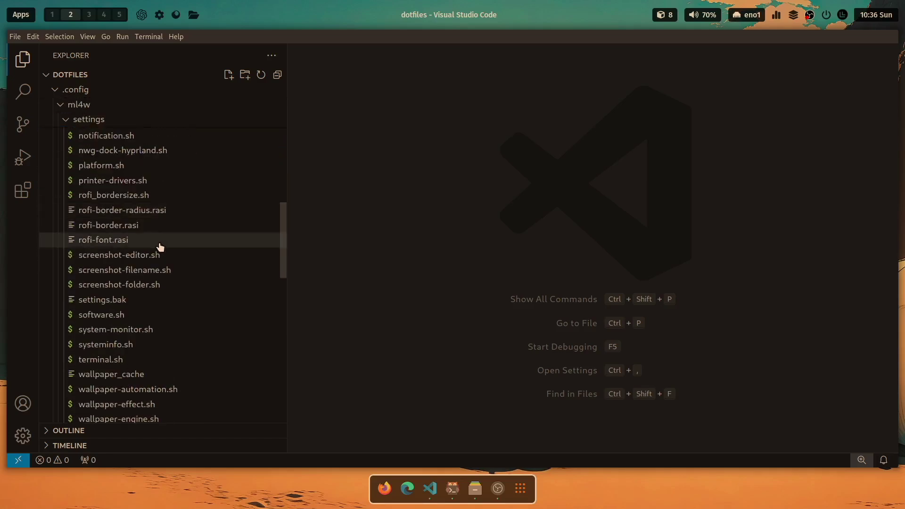
pyautogui.scroll(-4, 160, 245)
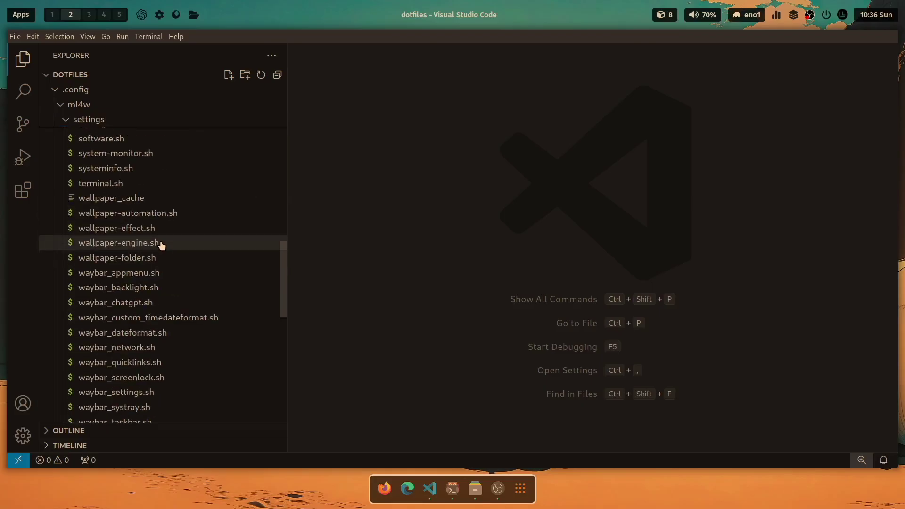
# Open wallpaper-engine.sh, software.sh, then waybar-theme.sh showing /ml4w-modern;/ml4w-modern/black
pyautogui.click(115, 245)
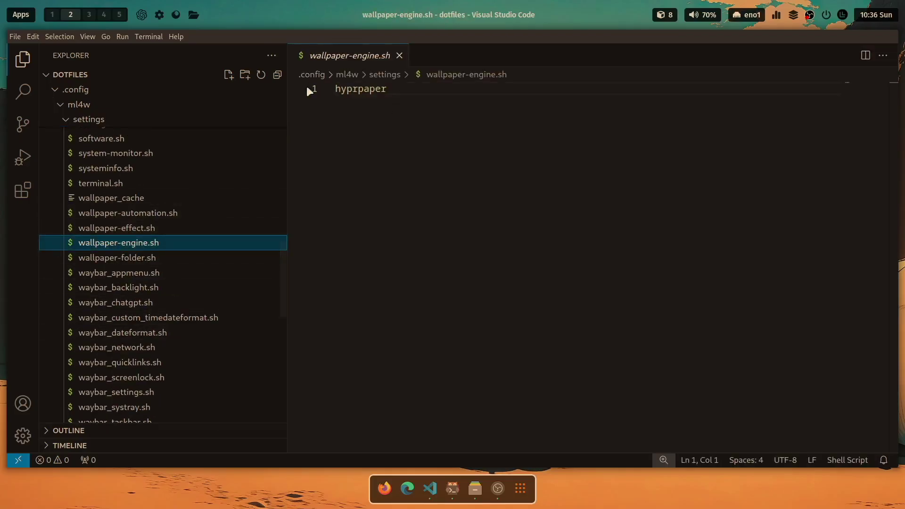
pyautogui.scroll(2, 119, 210)
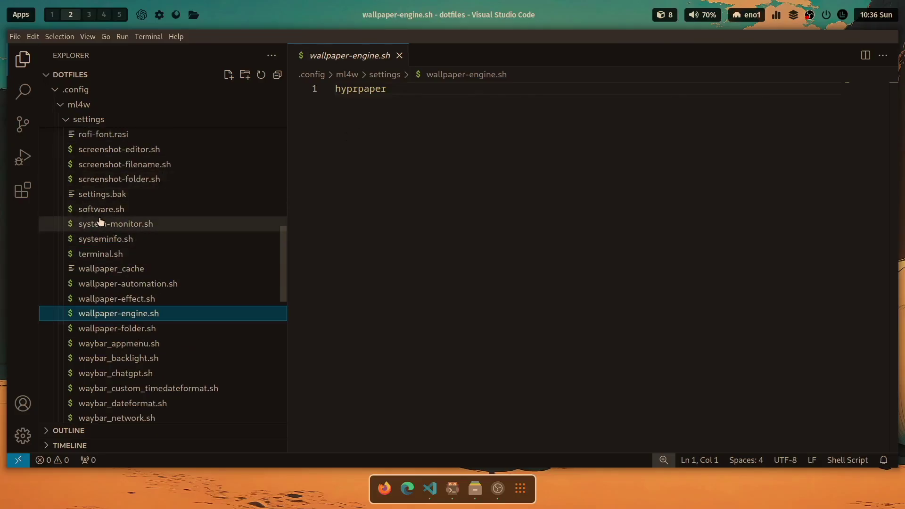
pyautogui.click(103, 216)
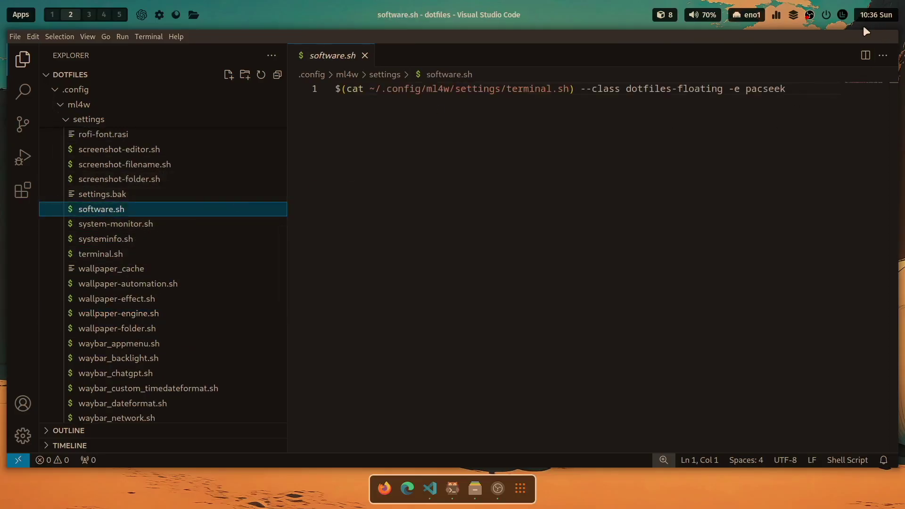
pyautogui.click(843, 16)
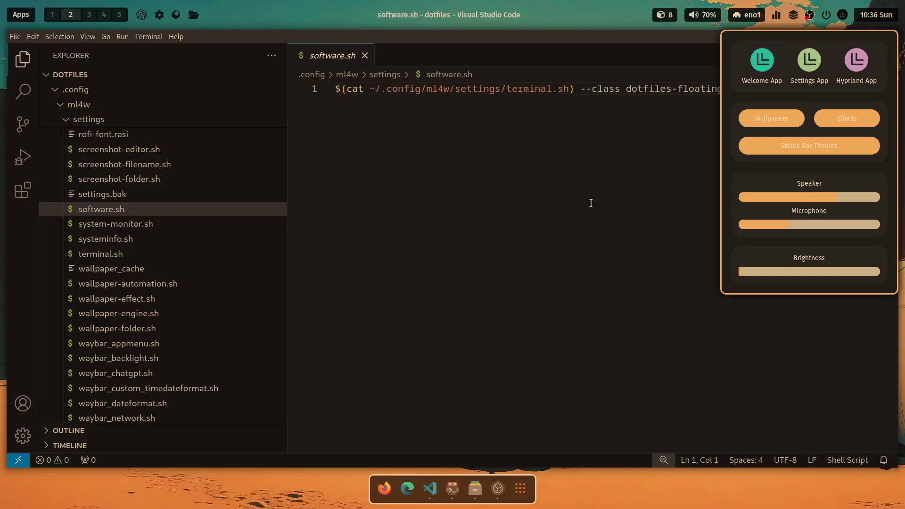
pyautogui.scroll(-4, 113, 205)
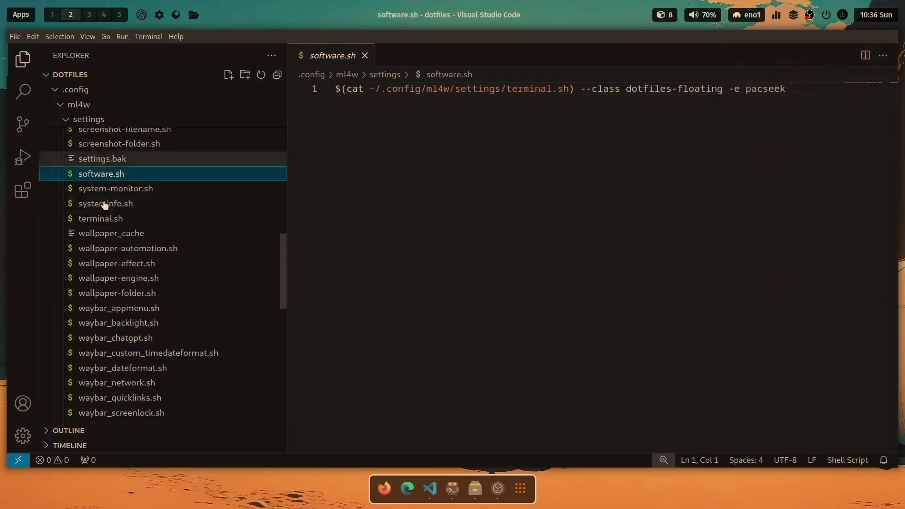
pyautogui.scroll(-5, 128, 210)
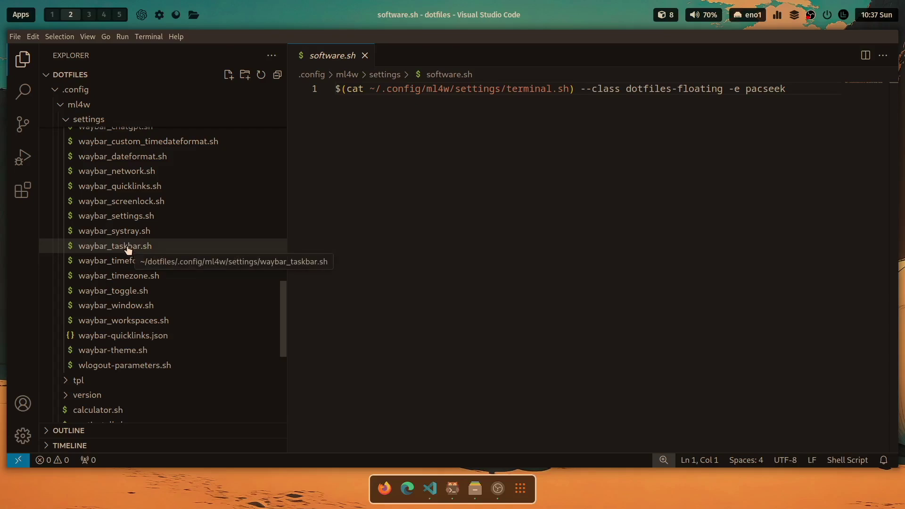
pyautogui.click(112, 354)
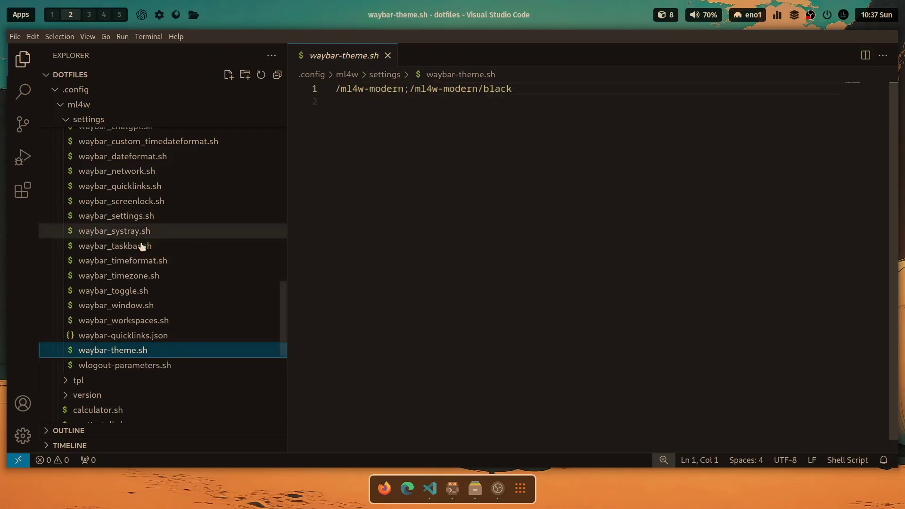
# Switch Waybar to ML4W Modern White, then reopen waybar-theme.sh to confirm the change
pyautogui.click(124, 335)
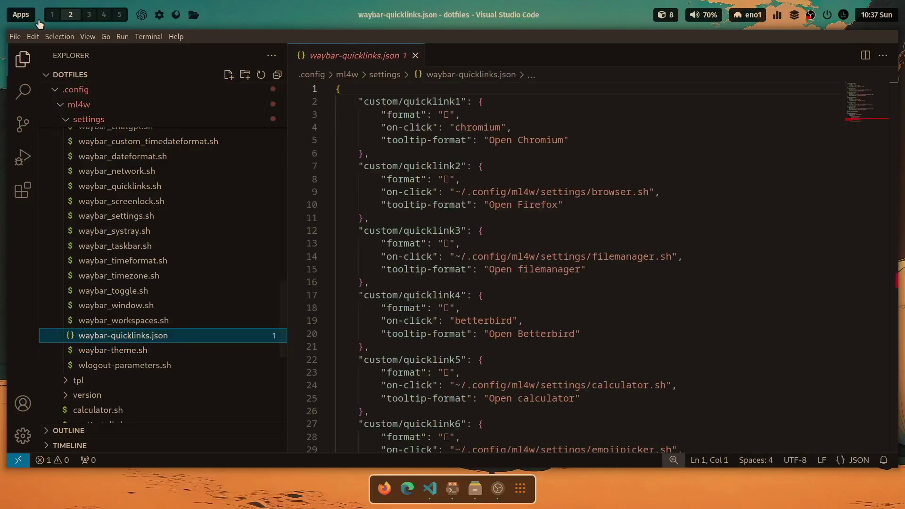
pyautogui.click(176, 15)
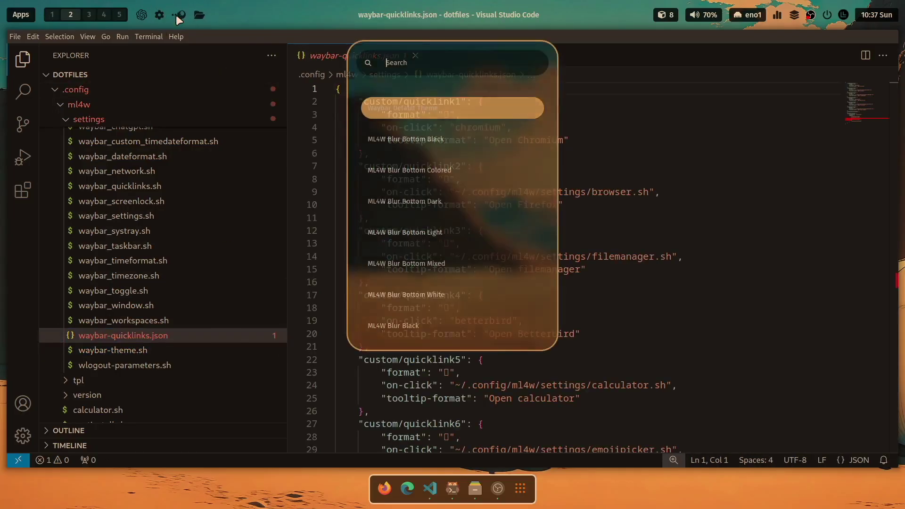
pyautogui.write('moder')
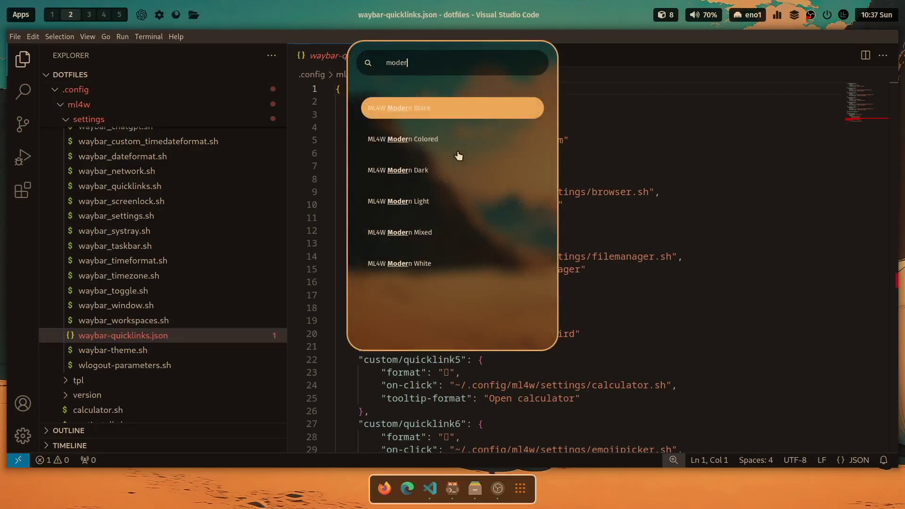
pyautogui.press('Down')
pyautogui.press('Down')
pyautogui.press('Down')
pyautogui.press('Down')
pyautogui.press('Down')
pyautogui.press('Return')
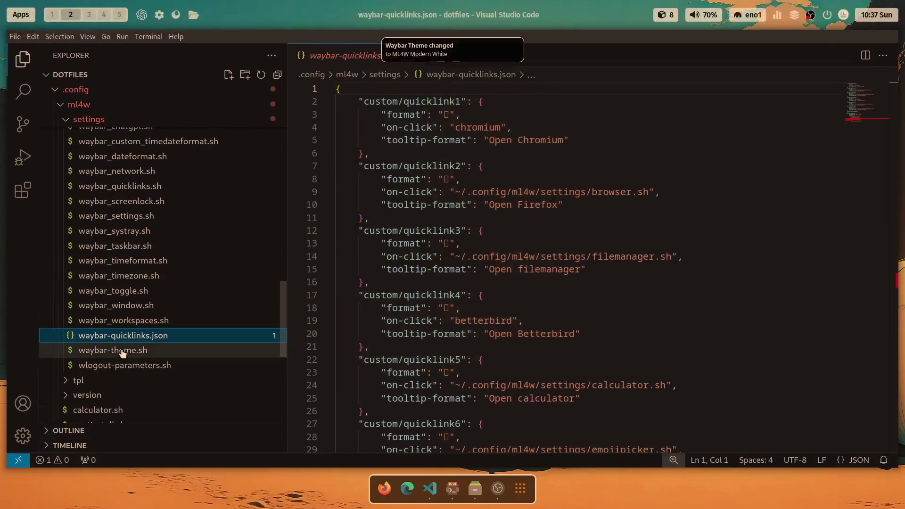
pyautogui.click(122, 351)
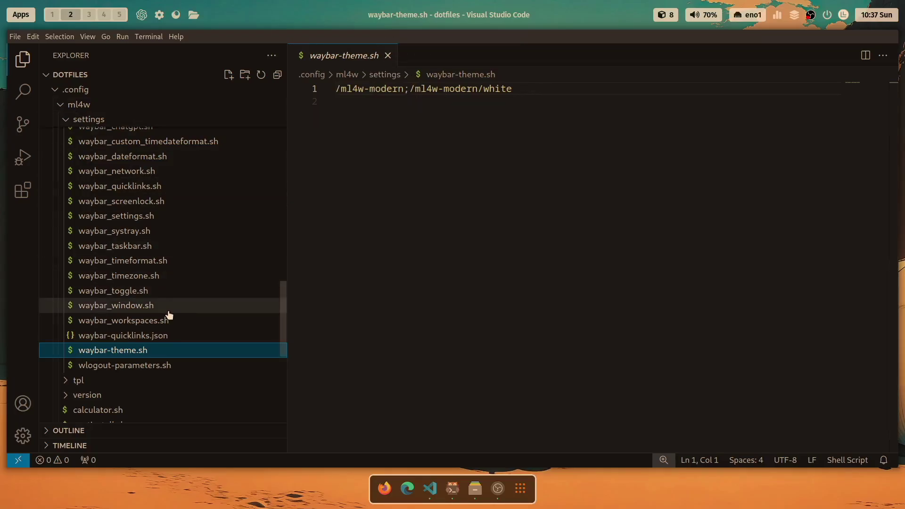
pyautogui.scroll(-5, 174, 303)
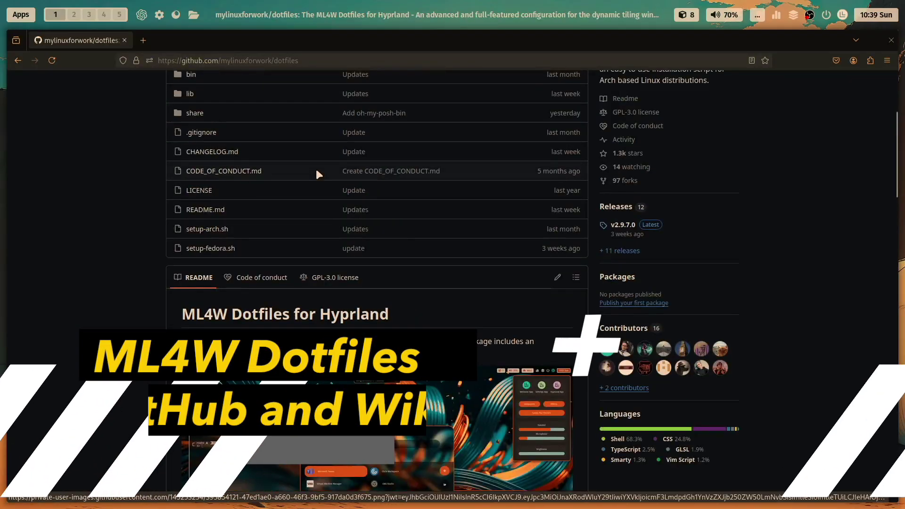
pyautogui.scroll(-3, 317, 169)
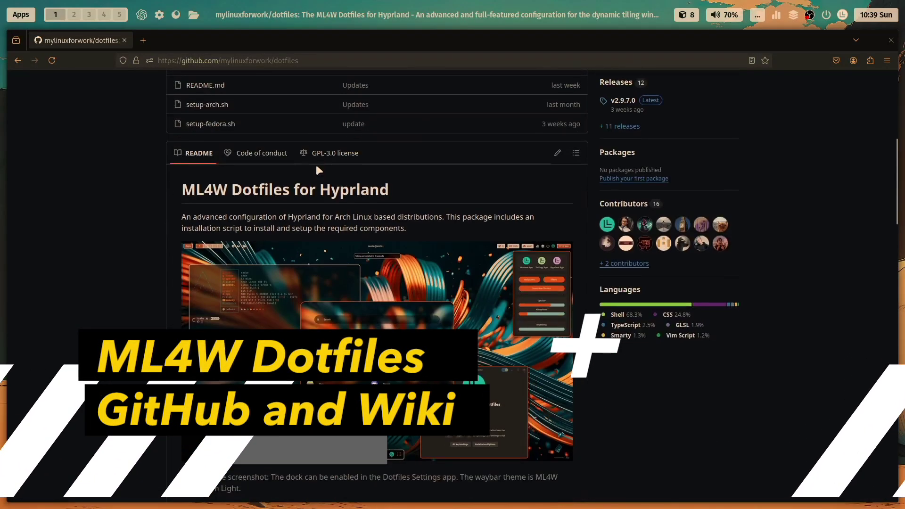
pyautogui.scroll(-9, 315, 165)
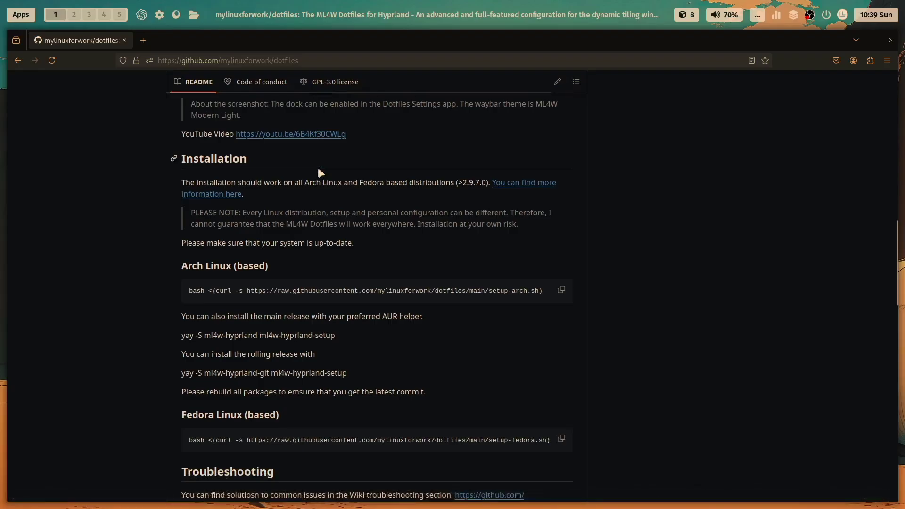
pyautogui.scroll(-3, 320, 173)
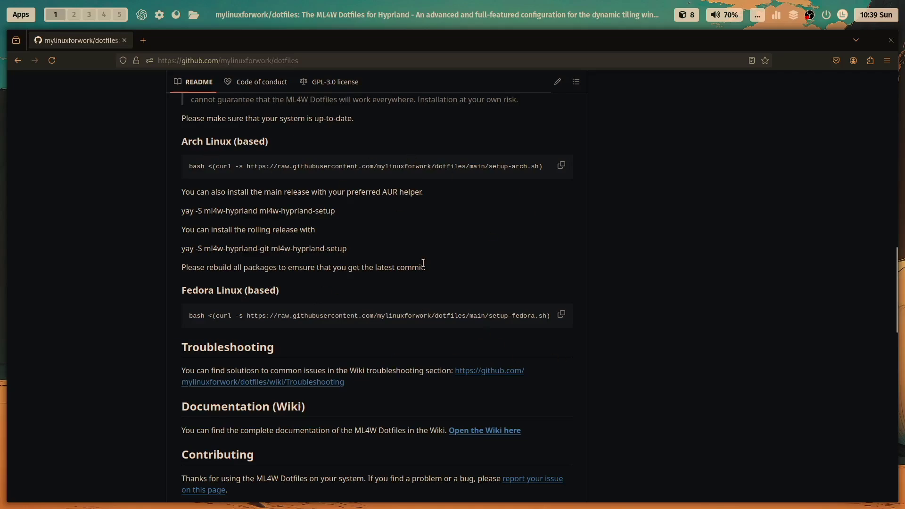
pyautogui.scroll(15, 423, 263)
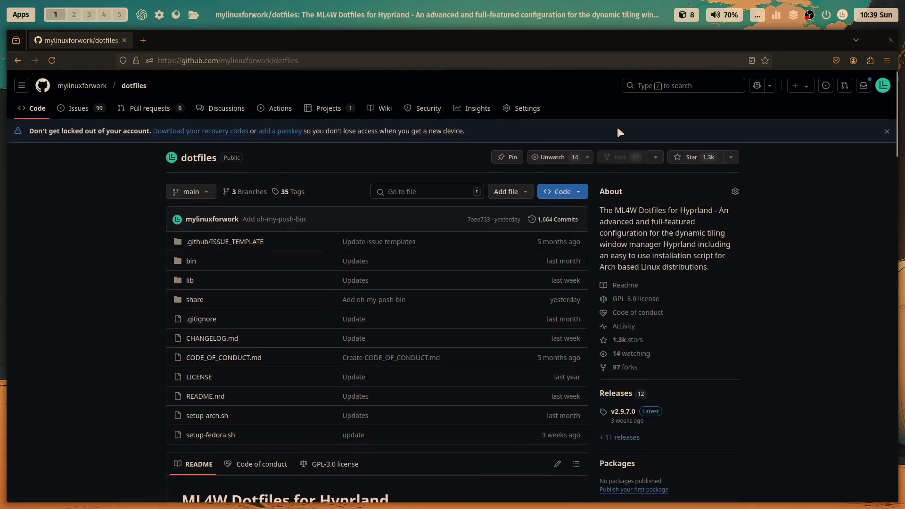
# Open the wiki's Installation page and read through its backup advice and setup-arch.sh command
pyautogui.click(380, 110)
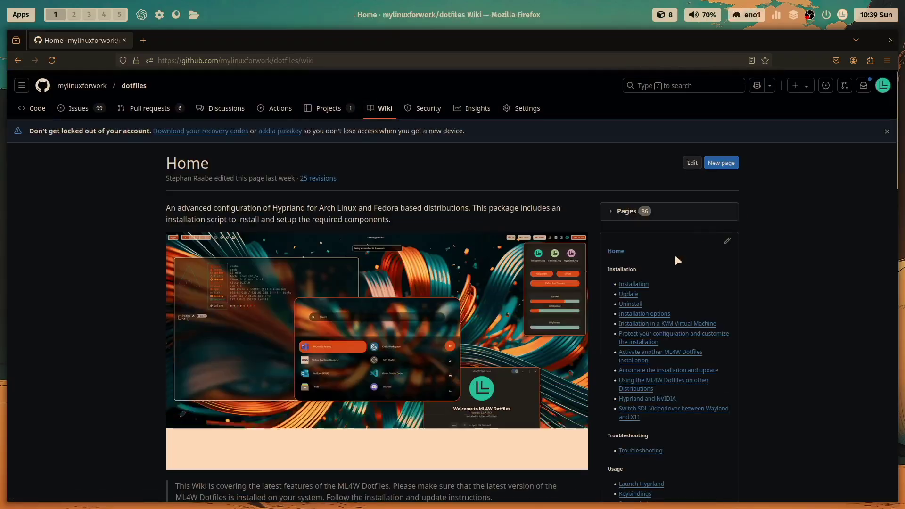
pyautogui.click(634, 284)
pyautogui.scroll(-3, 355, 251)
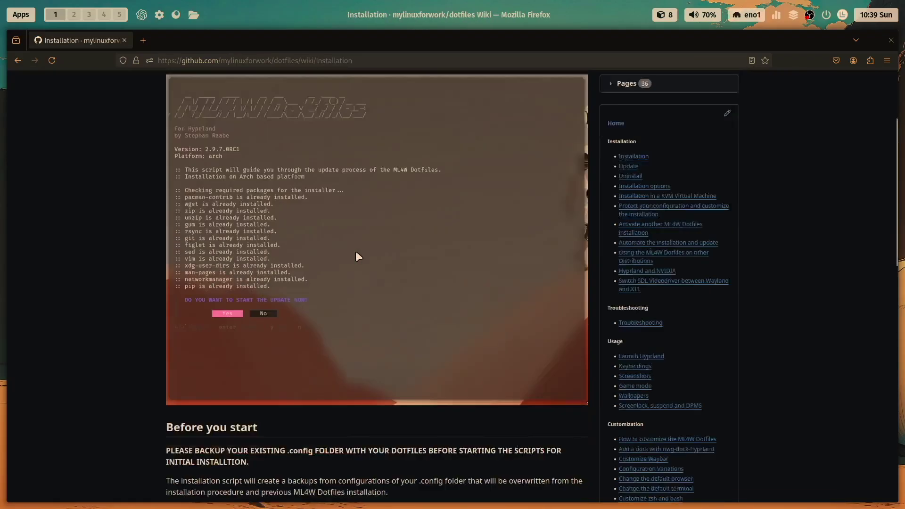
pyautogui.scroll(-10, 356, 254)
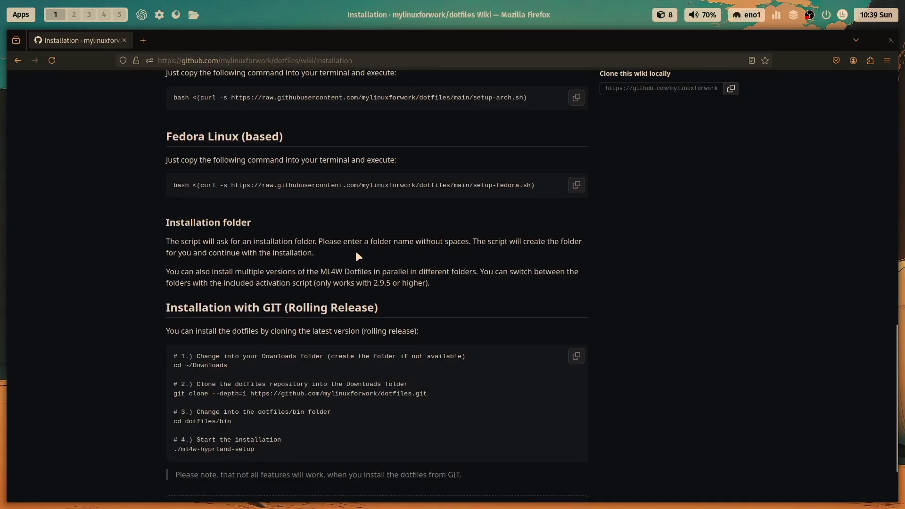
pyautogui.scroll(-3, 355, 257)
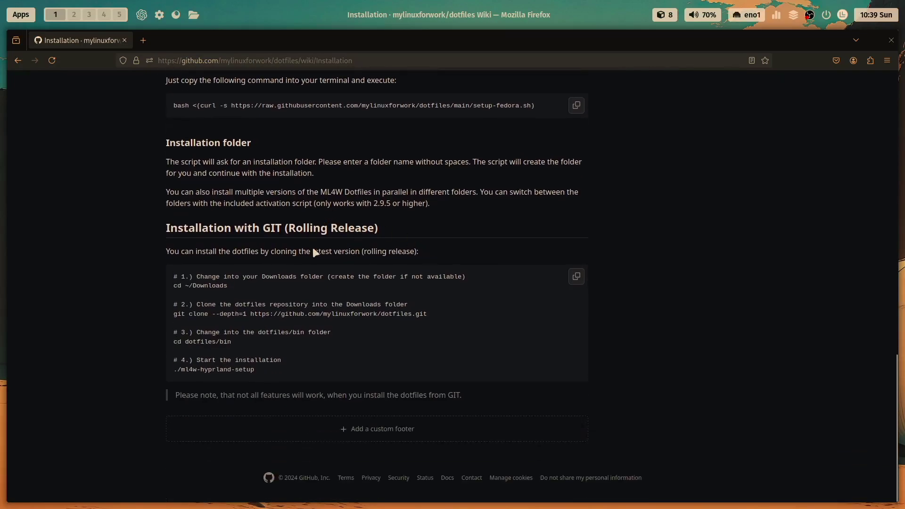
pyautogui.scroll(8, 332, 249)
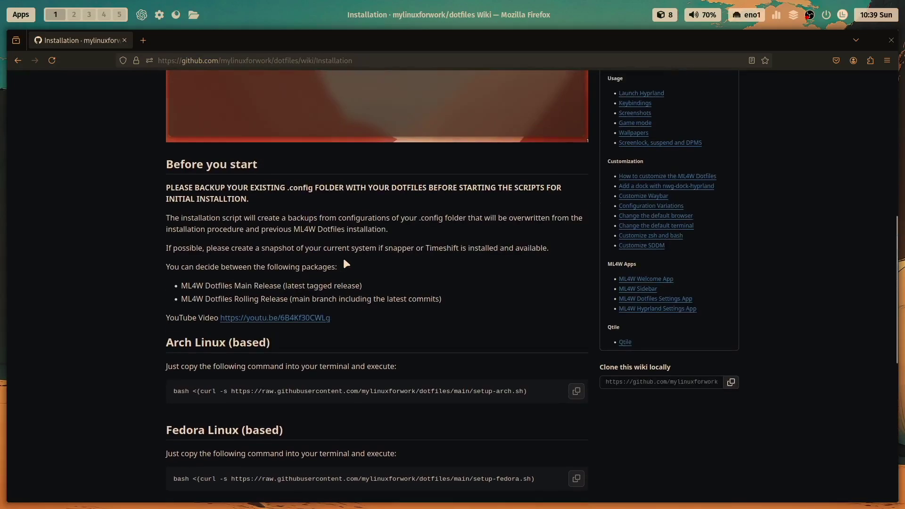
pyautogui.scroll(-3, 344, 262)
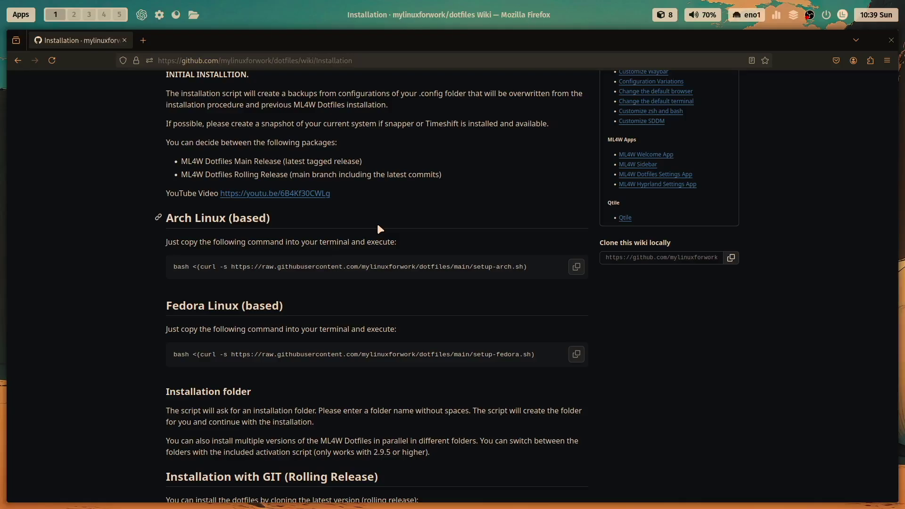
pyautogui.scroll(12, 378, 226)
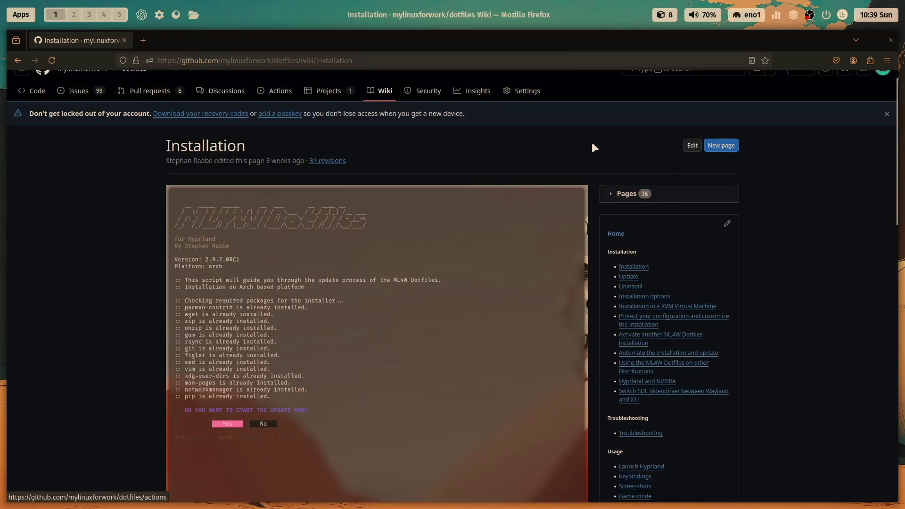
pyautogui.scroll(-1, 686, 338)
pyautogui.scroll(-5, 686, 339)
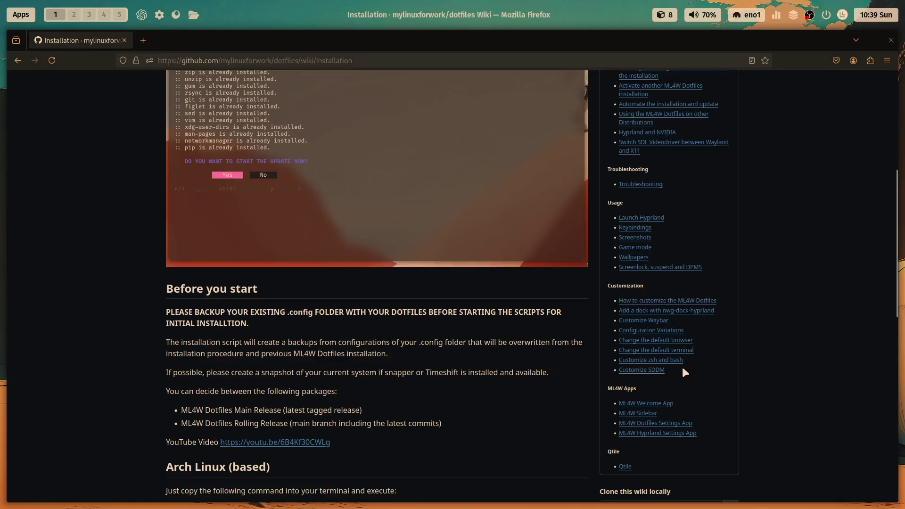
pyautogui.scroll(4, 679, 232)
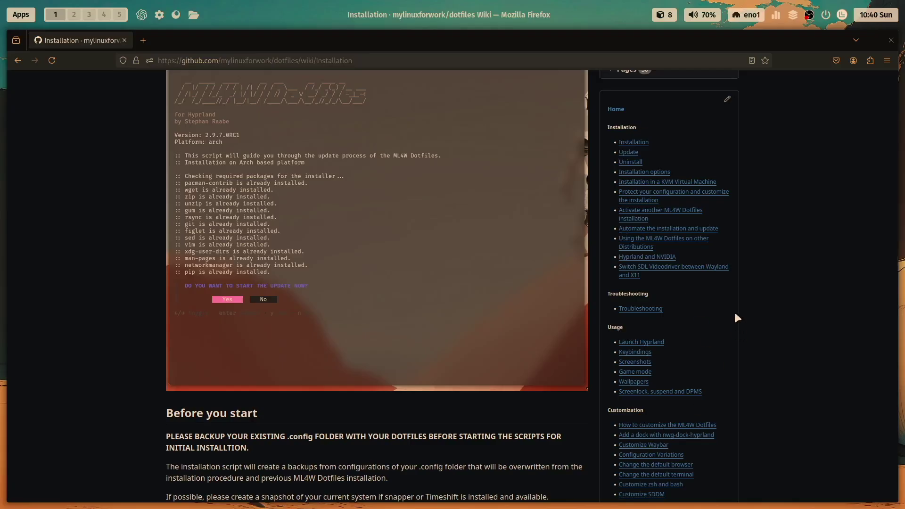
pyautogui.scroll(-2, 715, 311)
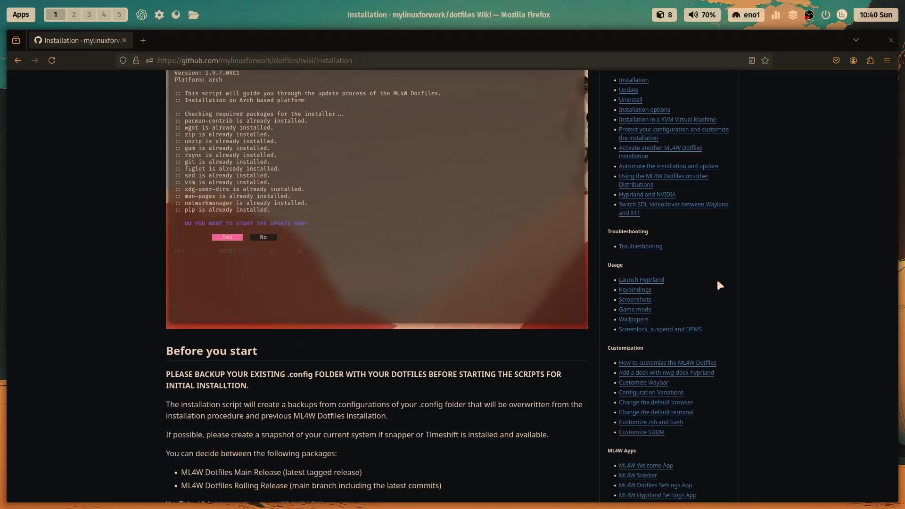
pyautogui.scroll(-4, 718, 283)
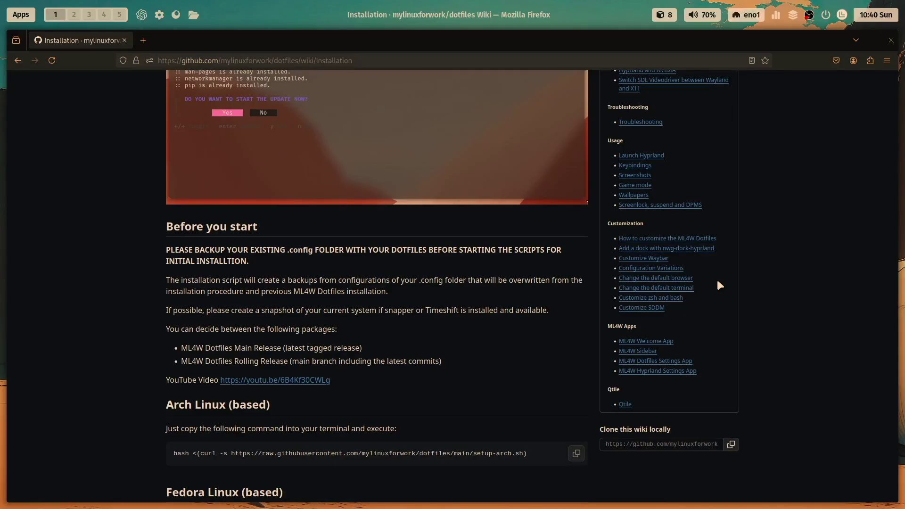
# Open PR #524 from the Pull requests list and read its screenshots and comments
pyautogui.scroll(10, 717, 279)
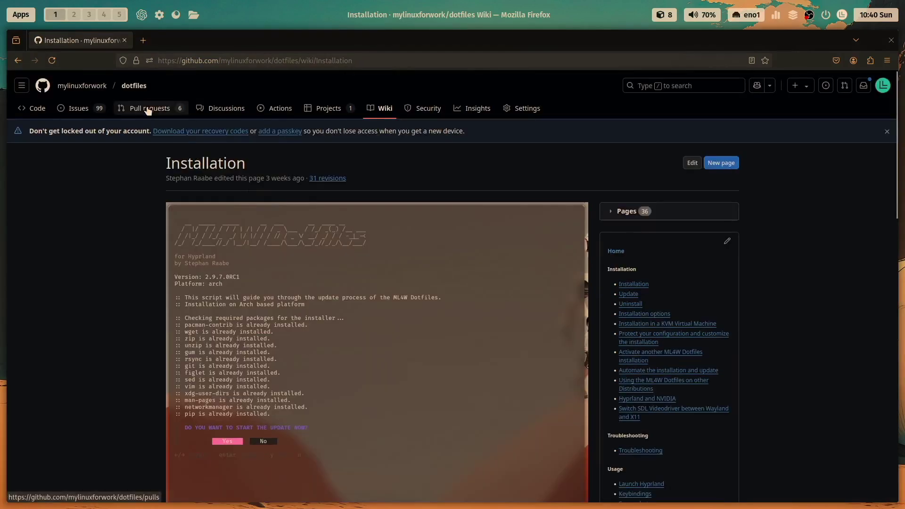
pyautogui.click(150, 108)
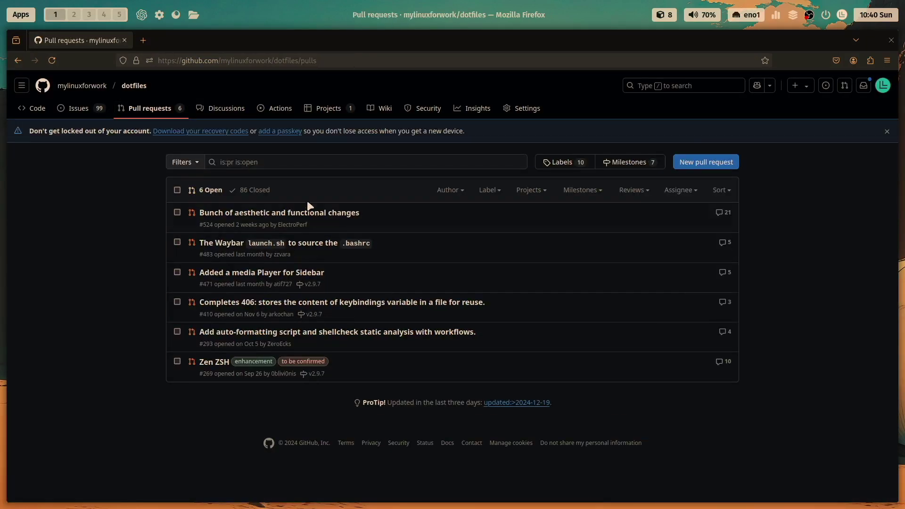
pyautogui.moveTo(240, 217)
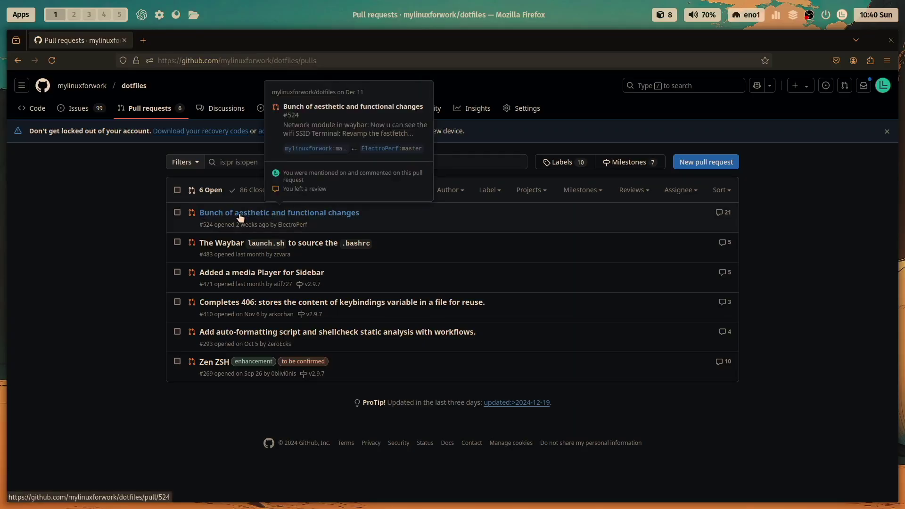
pyautogui.click(241, 217)
pyautogui.scroll(-5, 325, 222)
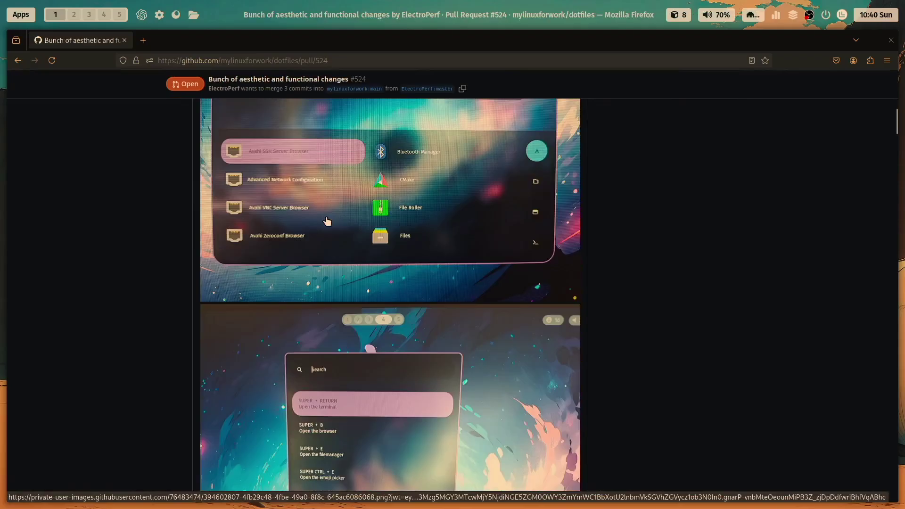
pyautogui.scroll(-10, 327, 221)
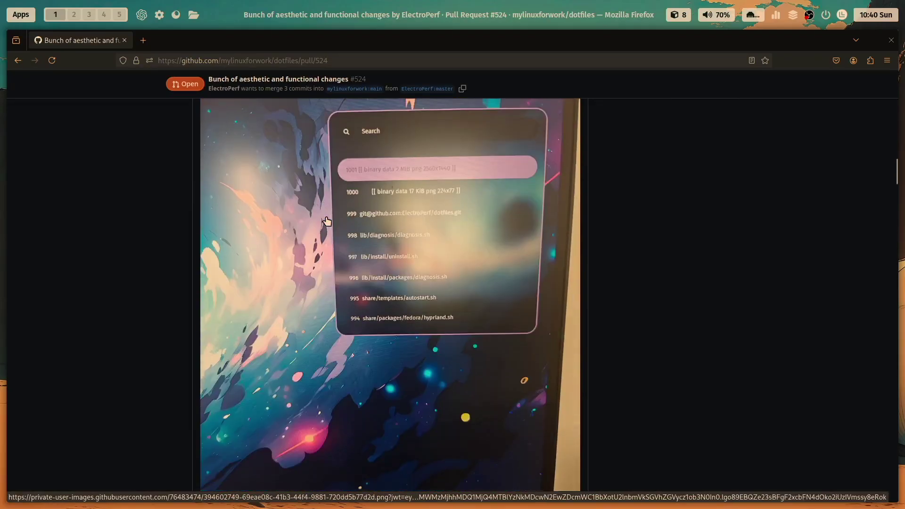
pyautogui.scroll(-10, 327, 221)
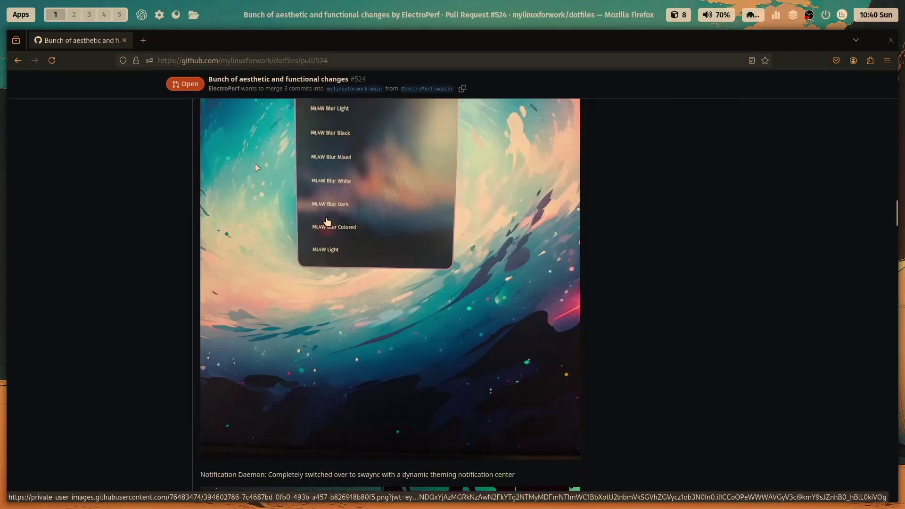
pyautogui.scroll(-10, 327, 222)
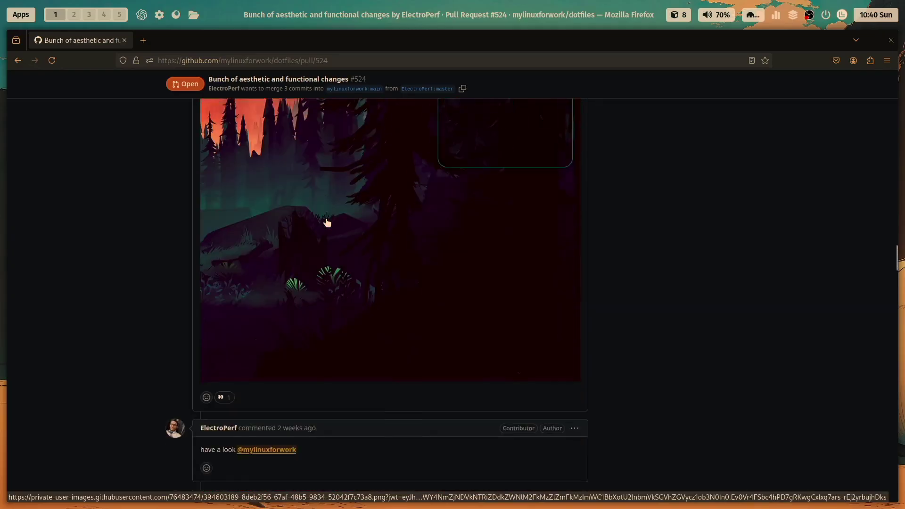
pyautogui.scroll(-8, 326, 220)
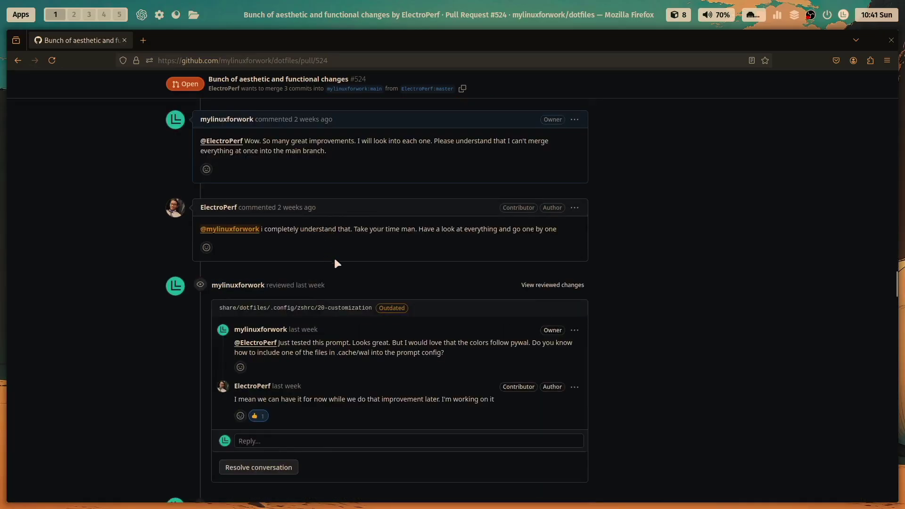
pyautogui.scroll(15, 398, 365)
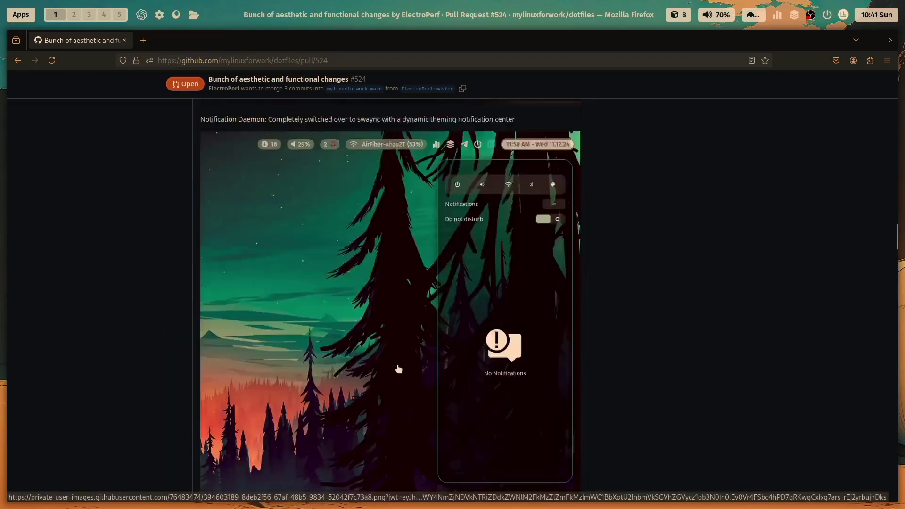